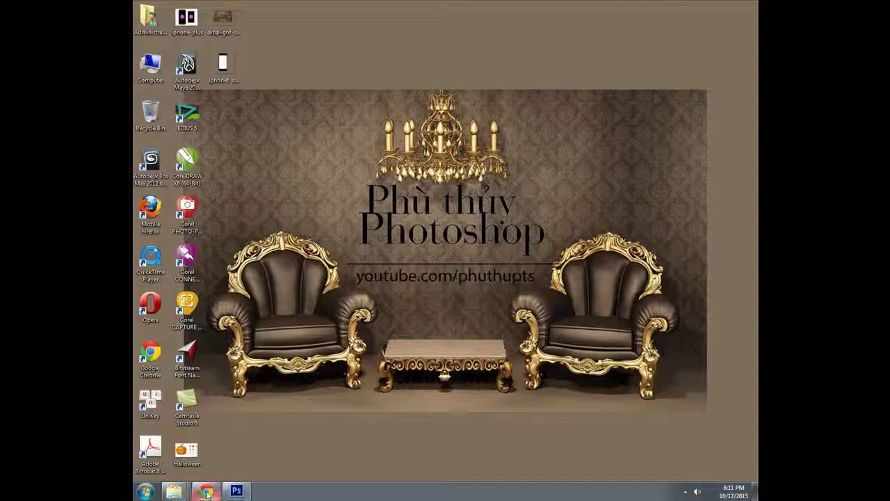
# - Bring the LEO Media YouTube channel's Videos page back up in Chrome
pyautogui.moveTo(205, 491)
pyautogui.click(250, 417)
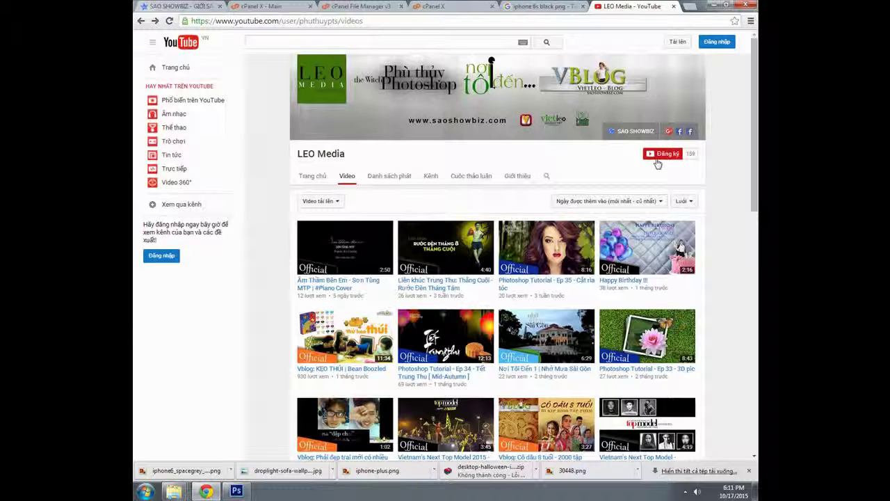
# - In Photoshop, select the whole iphone6_spacegrey_landscape.png image for copying
pyautogui.click(236, 490)
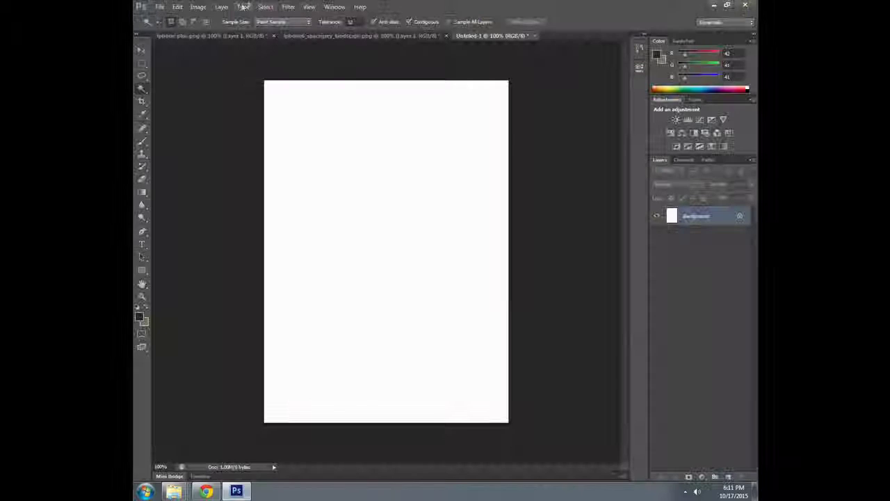
pyautogui.click(215, 36)
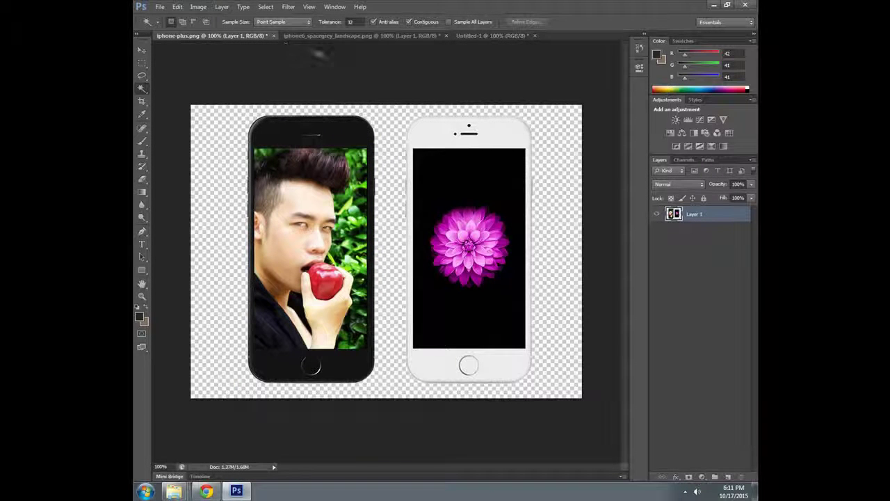
pyautogui.click(365, 36)
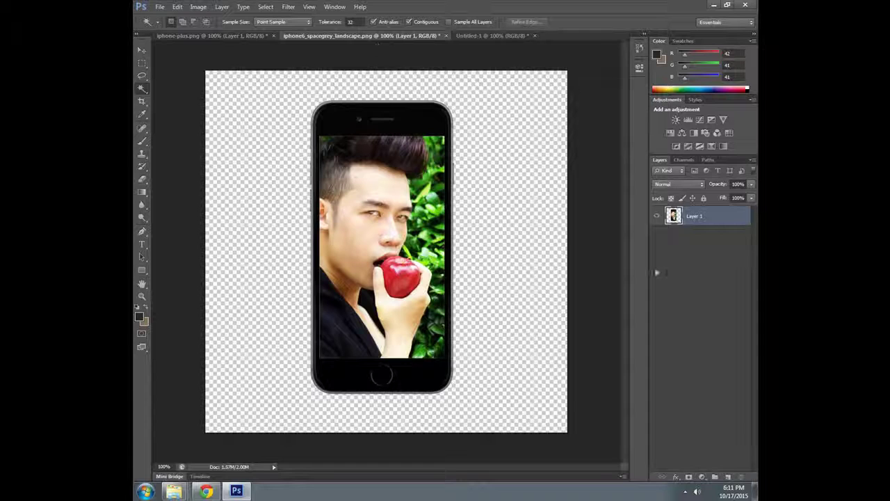
pyautogui.hotkey('ctrl', 'a')
# - Fill Untitled-1 with a near-black grey and paste the dark iPhone as Layer 1
pyautogui.click(473, 36)
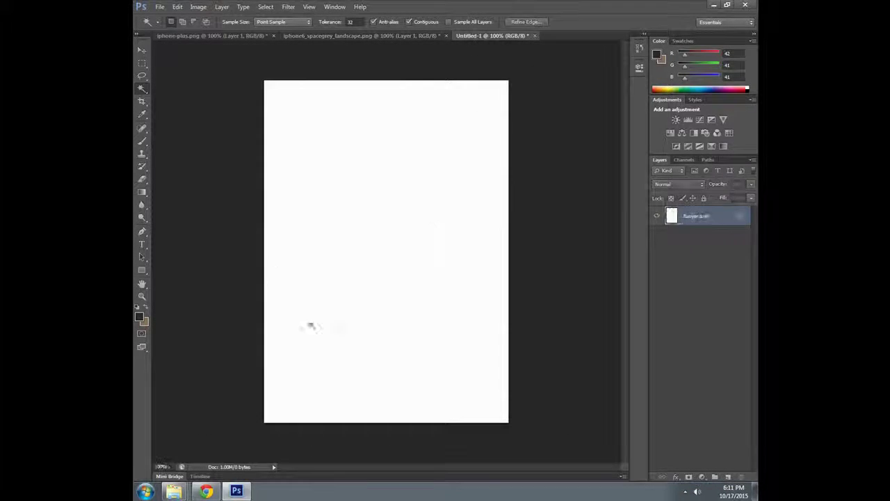
pyautogui.click(139, 316)
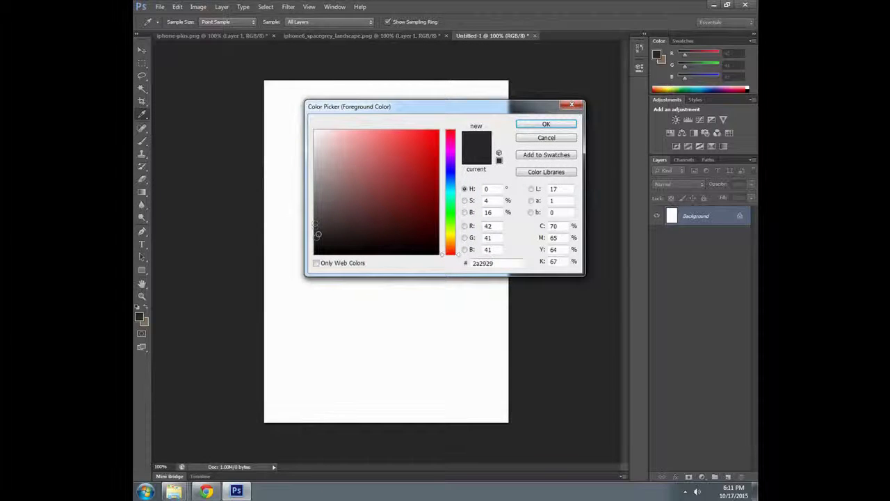
pyautogui.moveTo(315, 238); pyautogui.dragTo(315, 247)
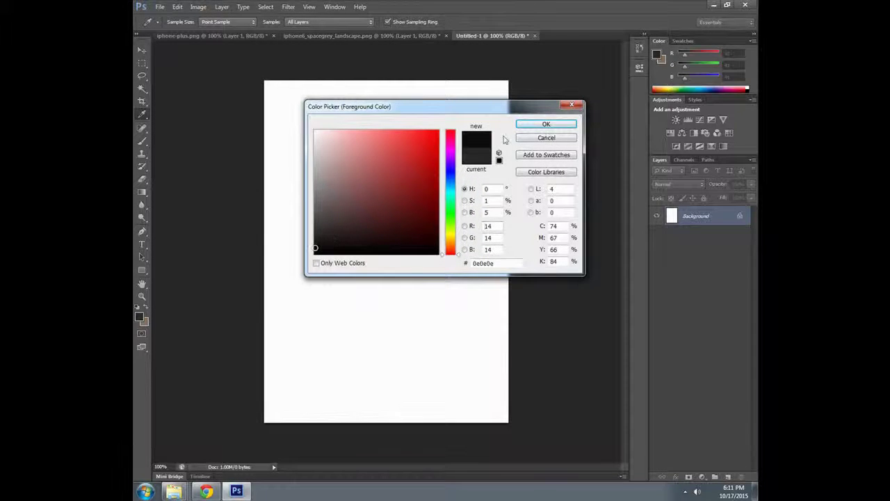
pyautogui.click(315, 239)
pyautogui.click(545, 126)
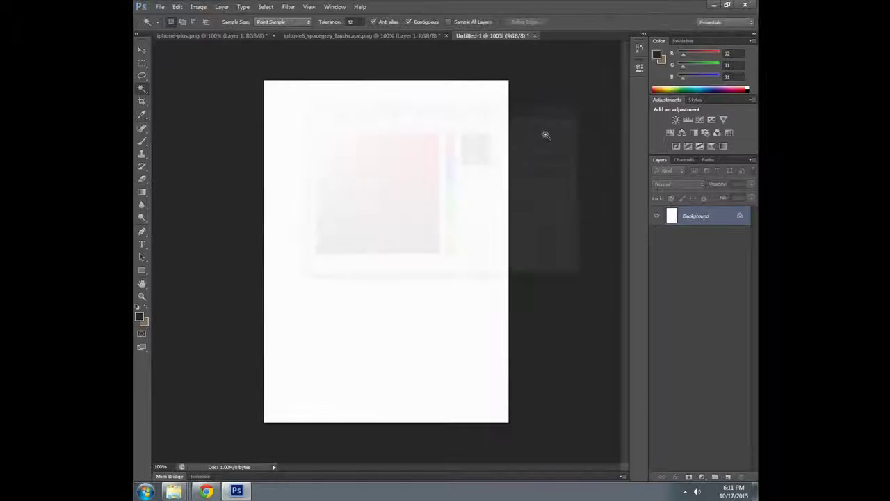
pyautogui.press('w')
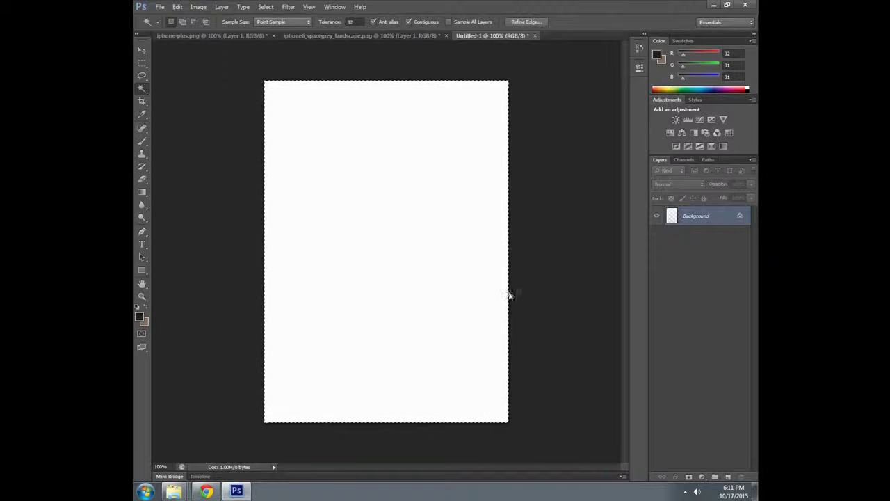
pyautogui.hotkey('alt', 'BackSpace')
pyautogui.hotkey('ctrl', 'v')
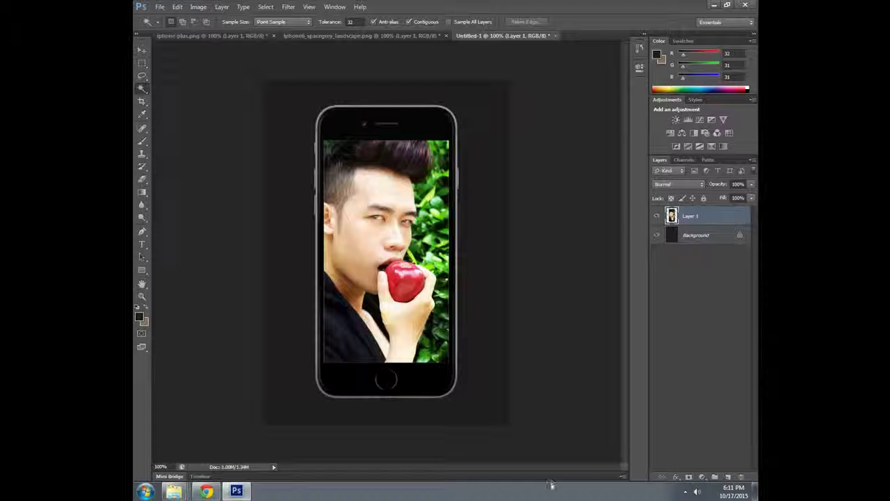
# - Move the pasted phone up-left and scale it down to about 96%
pyautogui.click(142, 50)
pyautogui.moveTo(409, 133); pyautogui.dragTo(404, 126)
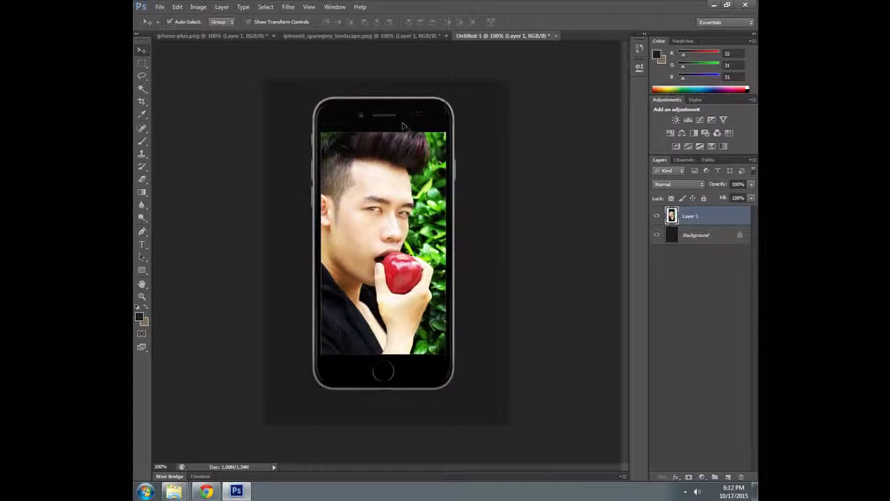
pyautogui.hotkey('ctrl', 't')
pyautogui.moveTo(456, 97); pyautogui.dragTo(450, 102)
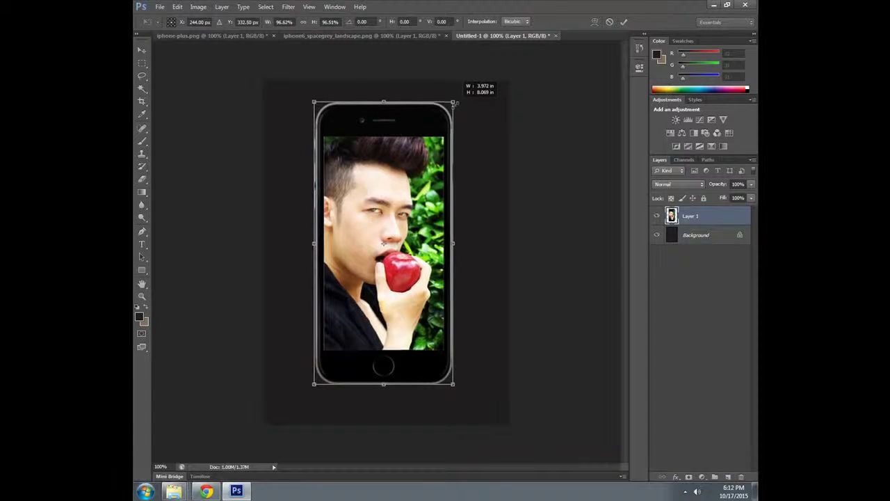
pyautogui.moveTo(417, 151); pyautogui.dragTo(418, 151)
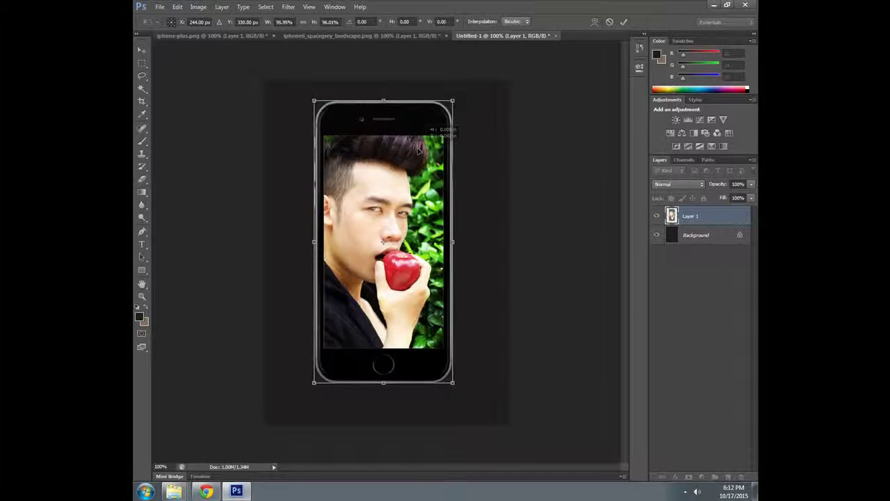
pyautogui.press('Return')
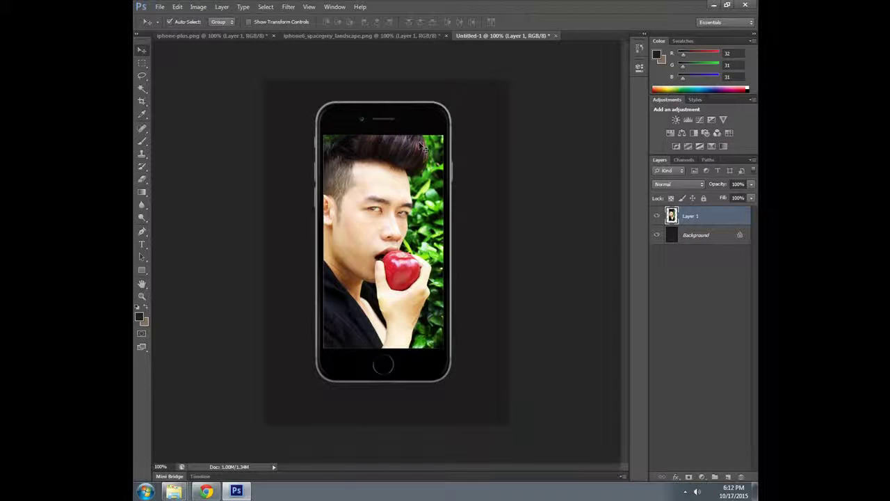
# - Show rulers in pixels and place a vertical guide at 244 px
pyautogui.hotkey('ctrl', 'r')
pyautogui.rightClick(215, 45)
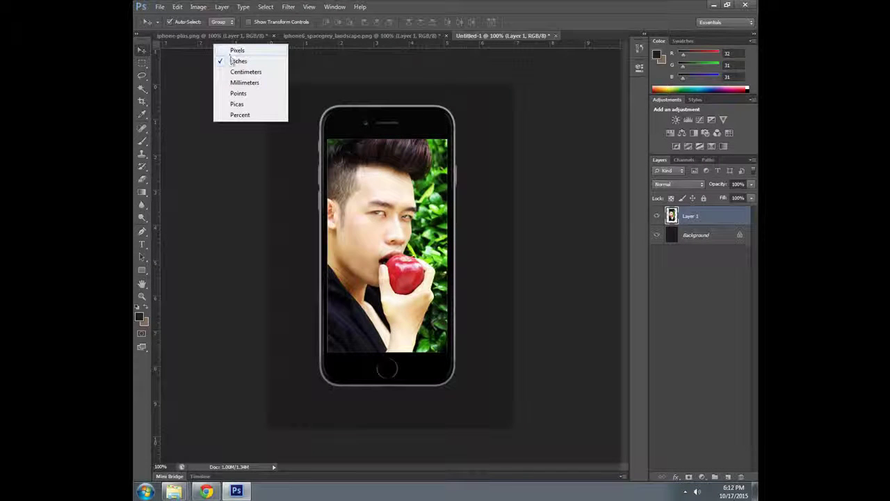
pyautogui.click(237, 50)
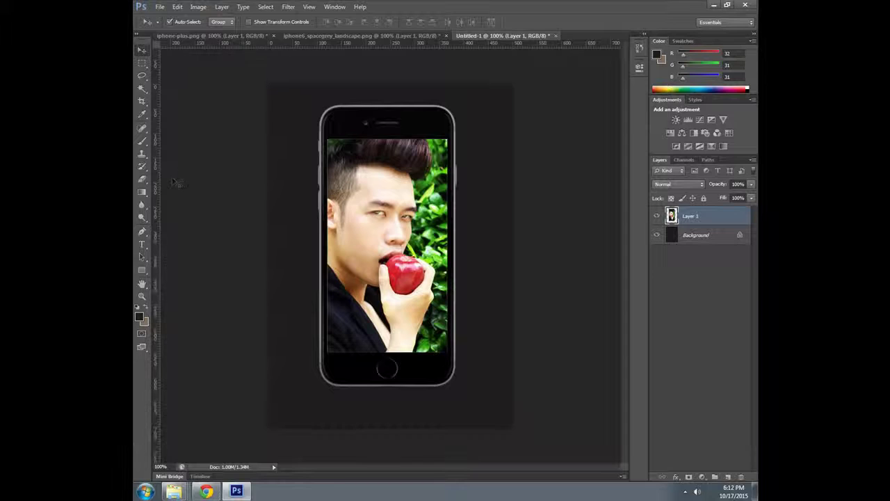
pyautogui.moveTo(157, 199); pyautogui.dragTo(390, 217)
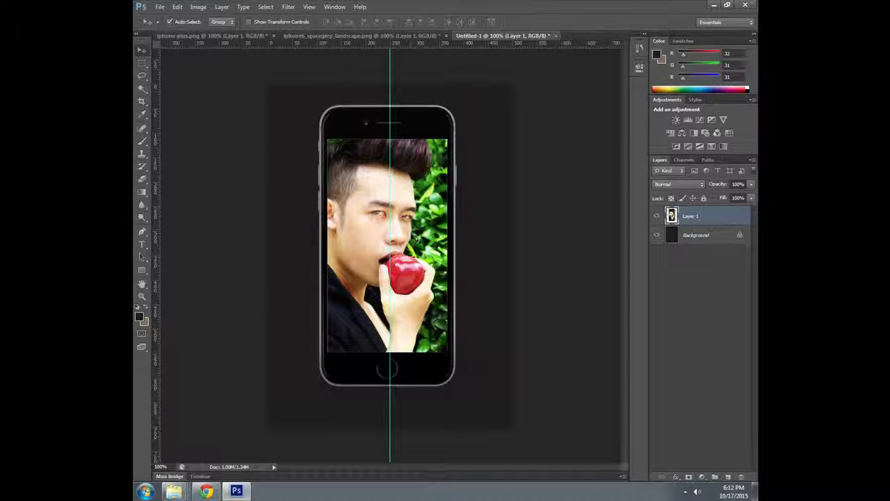
# - Nudge the phone right onto the guide and duplicate it as Layer 1 copy
pyautogui.hotkey('ctrl', 't')
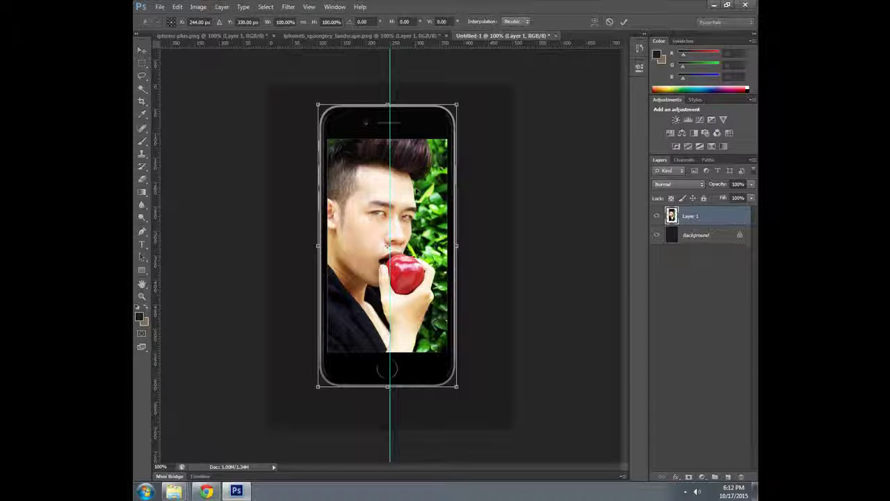
pyautogui.press('Right')
pyautogui.press('Right')
pyautogui.press('Right')
pyautogui.press('Right')
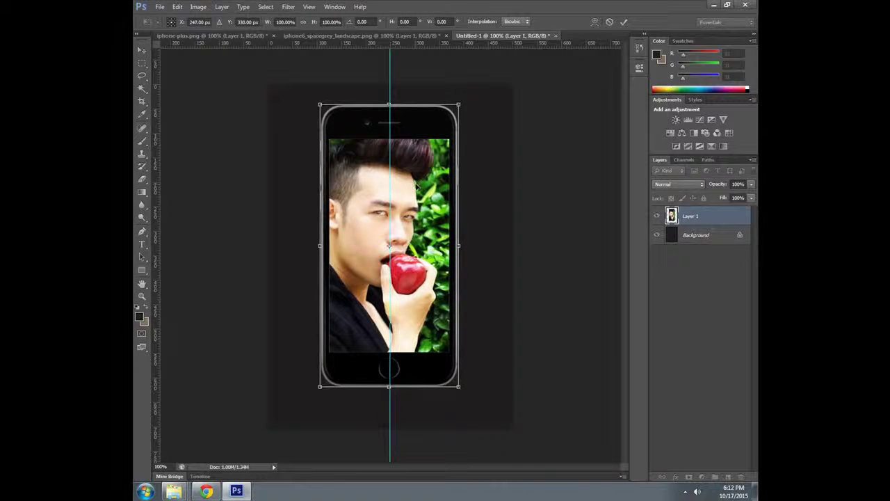
pyautogui.press('Return')
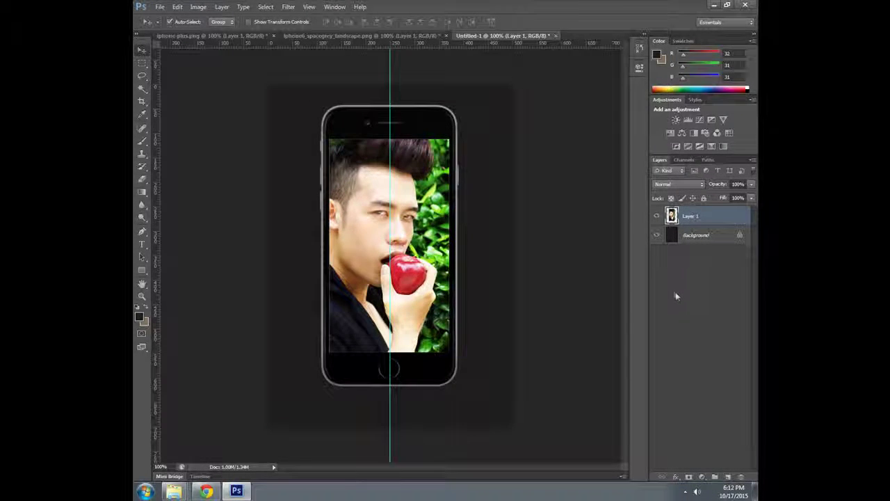
pyautogui.hotkey('ctrl', 'j')
pyautogui.hotkey('ctrl', 't')
# - Flip Layer 1 copy vertically, move it beneath the phone, and set opacity to 17%
pyautogui.rightClick(424, 256)
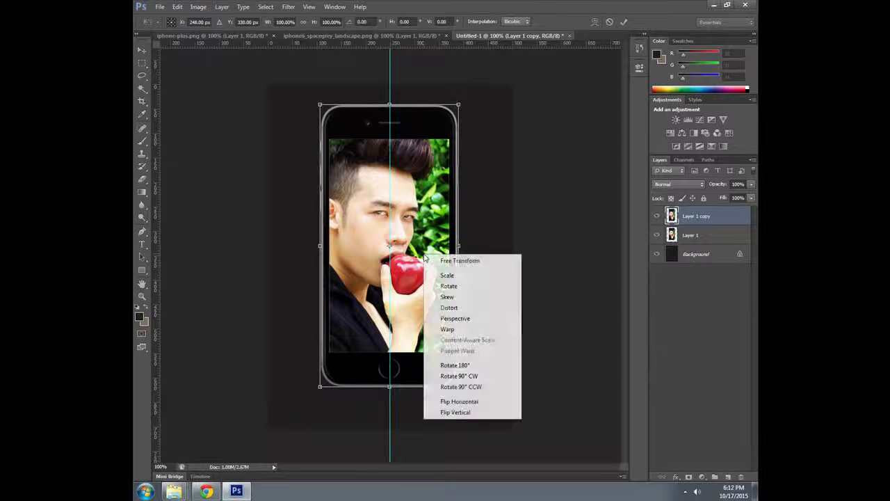
pyautogui.click(456, 412)
pyautogui.moveTo(401, 123)
pyautogui.mouseDown()
pyautogui.moveTo(402, 415)
pyautogui.moveTo(420, 408)
pyautogui.mouseUp()
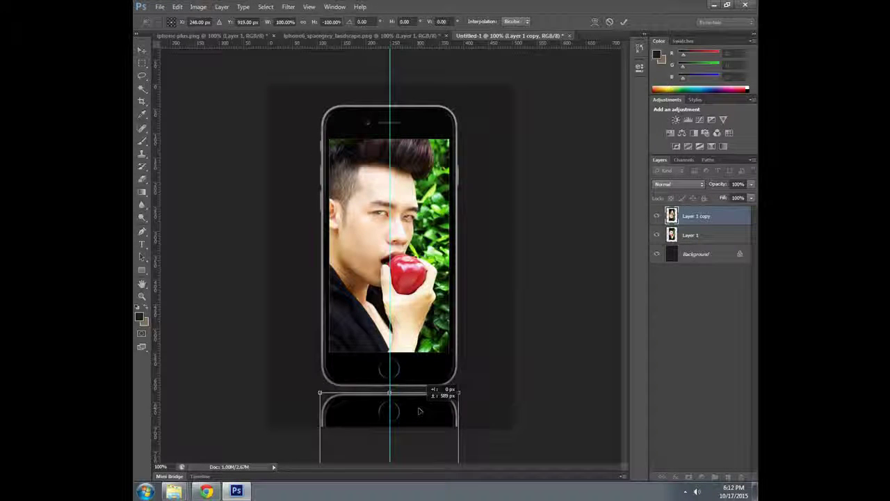
pyautogui.press('Return')
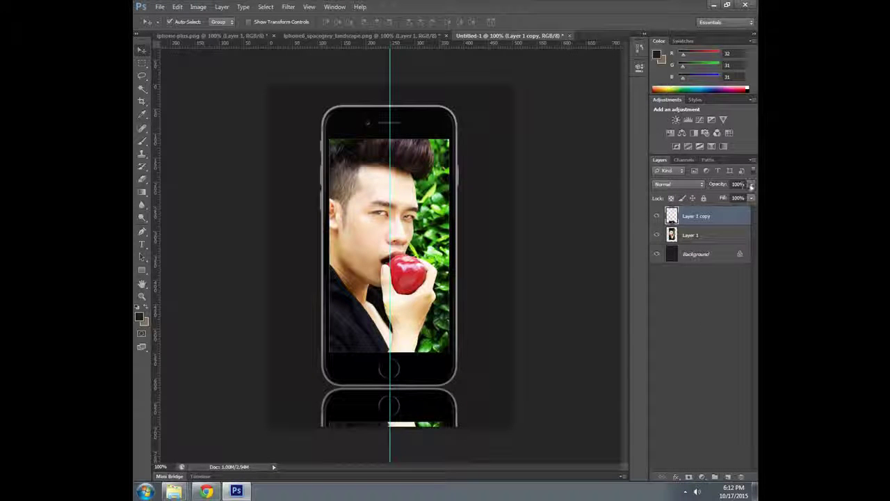
pyautogui.click(751, 186)
pyautogui.moveTo(750, 198); pyautogui.dragTo(710, 199)
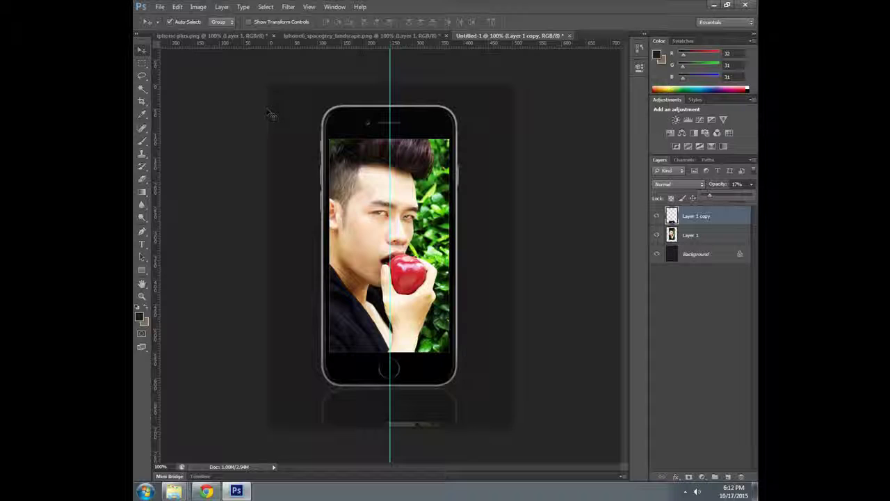
# - Save the design to the Desktop as poster-ip.psd in Photoshop format
pyautogui.hotkey('ctrl', 's')
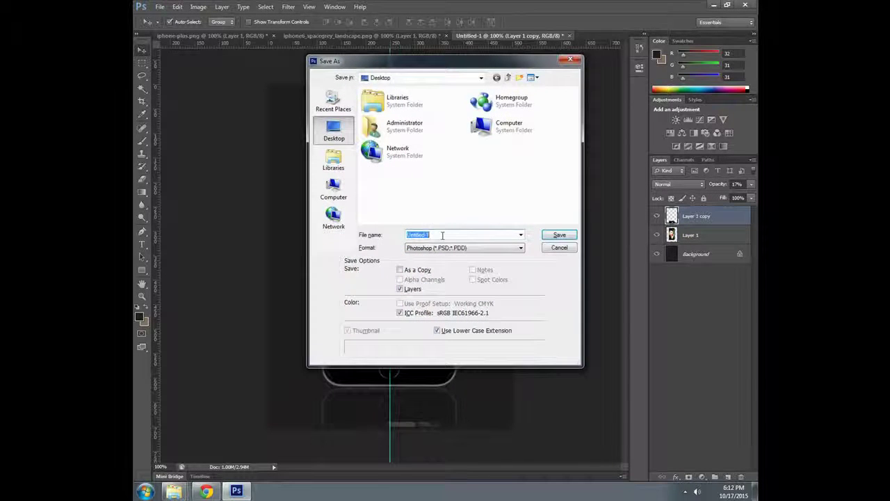
pyautogui.write('pos')
pyautogui.write('ter')
pyautogui.write('-ip')
pyautogui.click(486, 247)
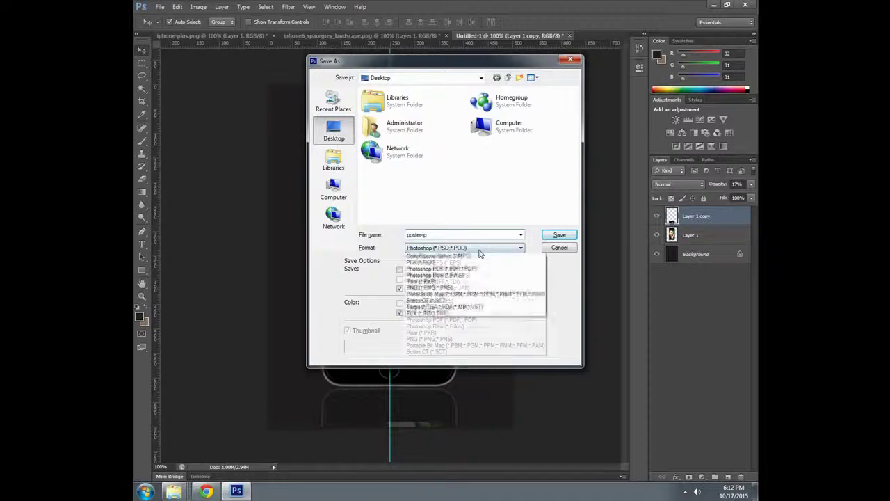
pyautogui.click(558, 235)
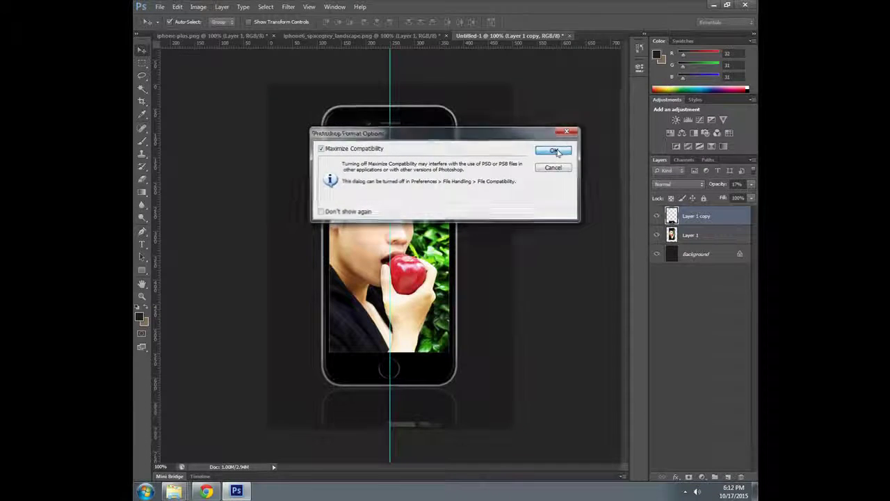
pyautogui.click(557, 152)
# - Save a poster-ip JPEG copy with the default JPEG options, then show the desktop
pyautogui.hotkey('ctrl', 'shift', 's')
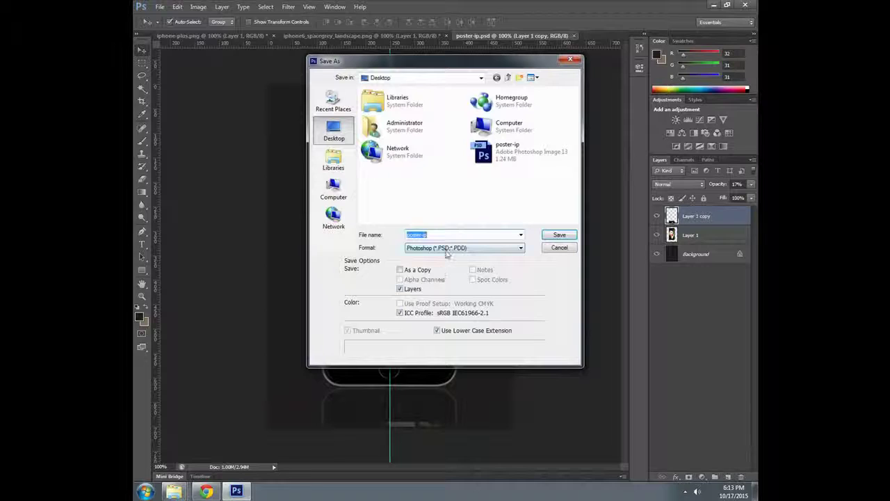
pyautogui.click(446, 250)
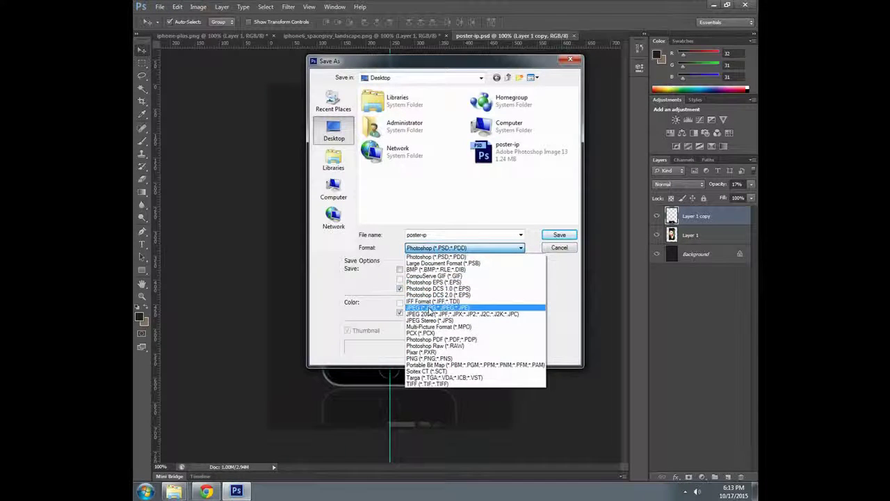
pyautogui.click(430, 308)
pyautogui.click(559, 235)
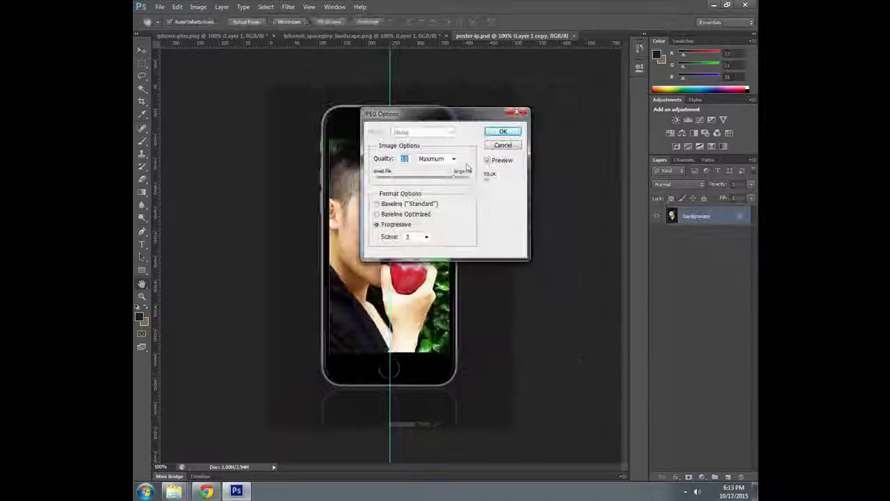
pyautogui.click(503, 132)
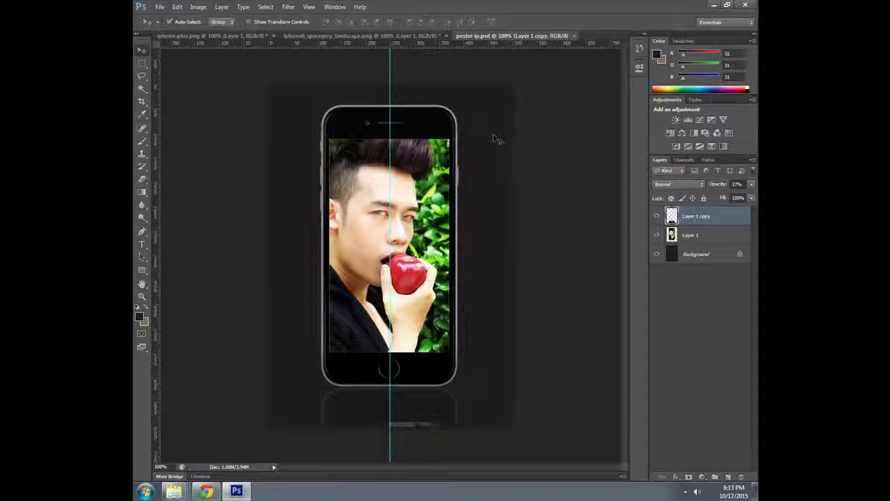
pyautogui.press('super+d')
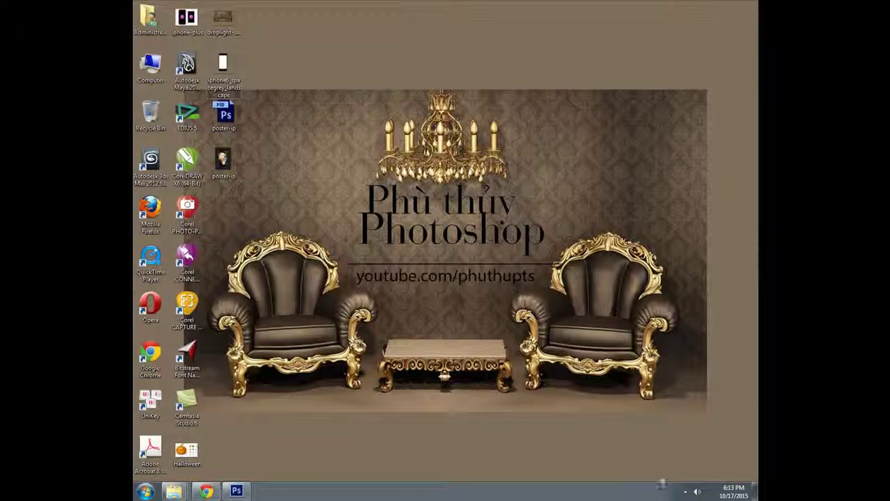
# - Launch Adobe Flash Professional CS6 from All Programs > Adobe Master Collection CS6
pyautogui.click(141, 496)
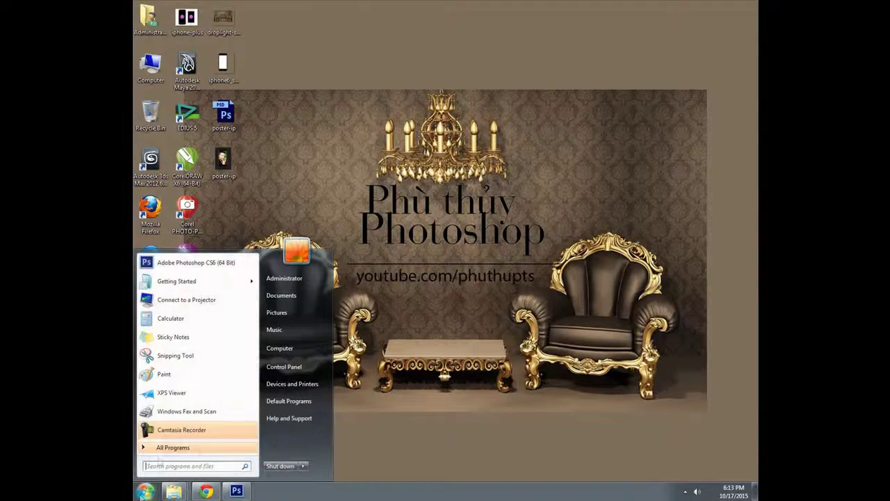
pyautogui.click(160, 447)
pyautogui.scroll(-3, 174, 418)
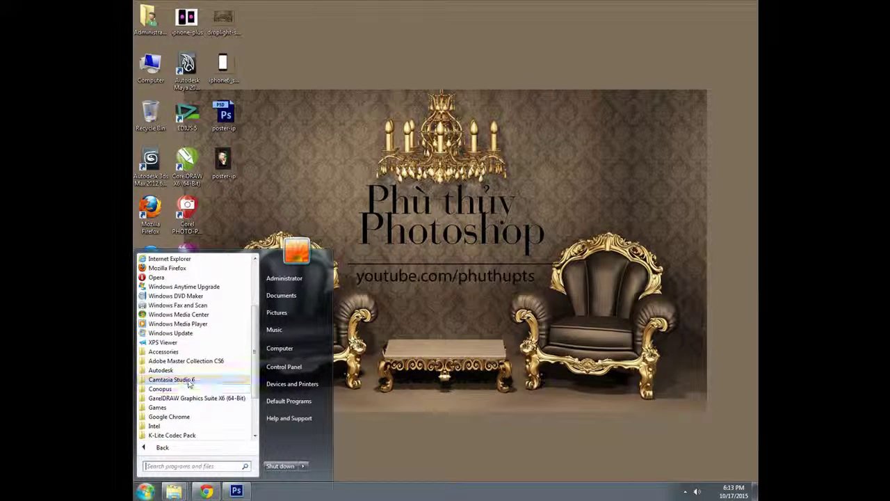
pyautogui.click(182, 361)
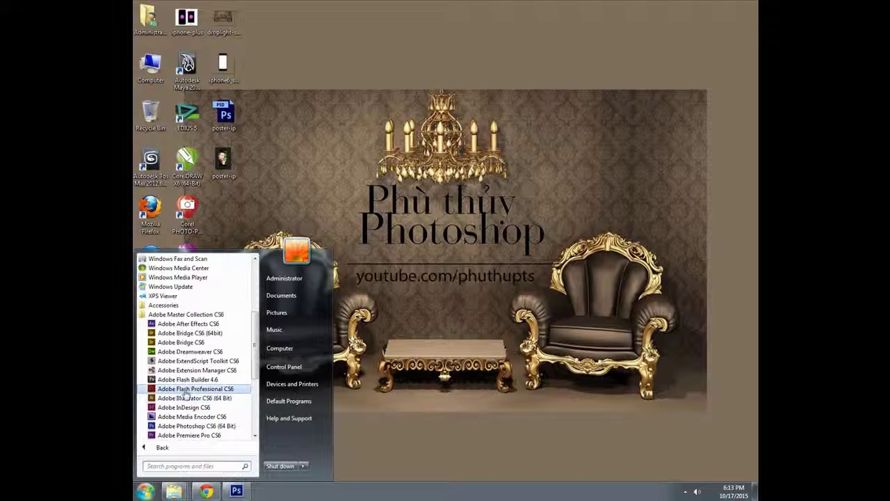
pyautogui.click(186, 389)
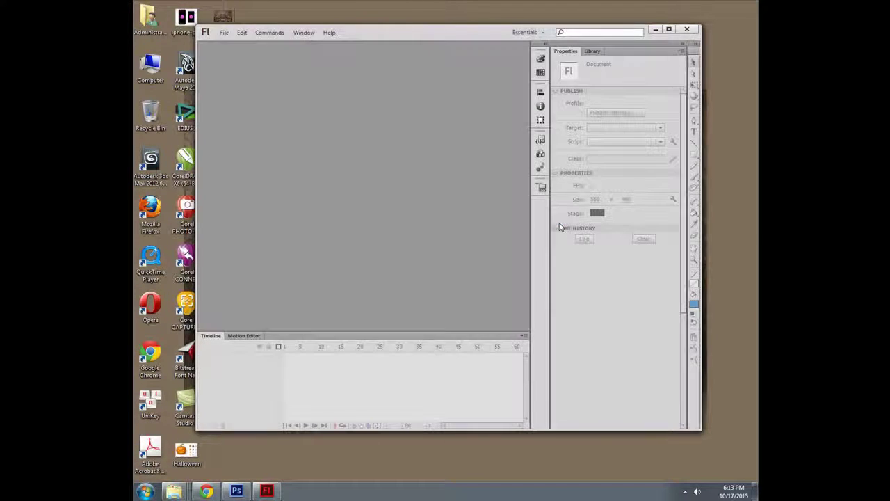
# - Maximize Flash, switch to the Classic workspace, and create a new ActionScript 2.0 document
pyautogui.click(669, 29)
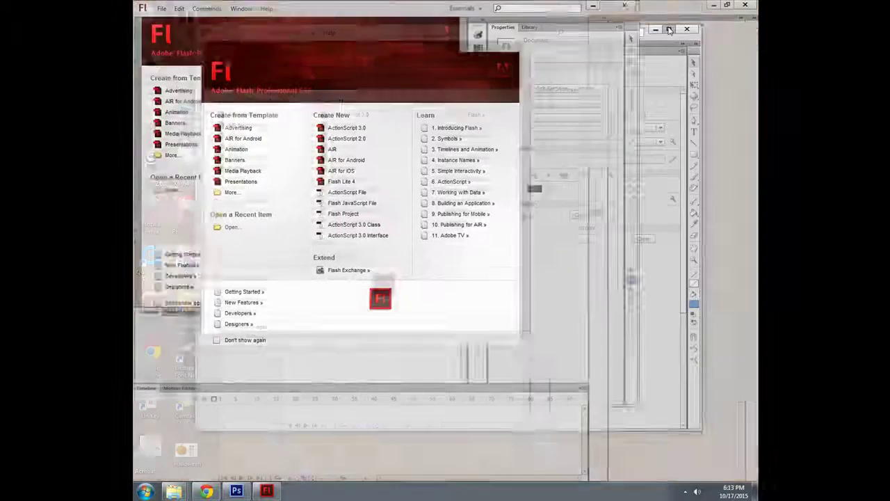
pyautogui.click(584, 7)
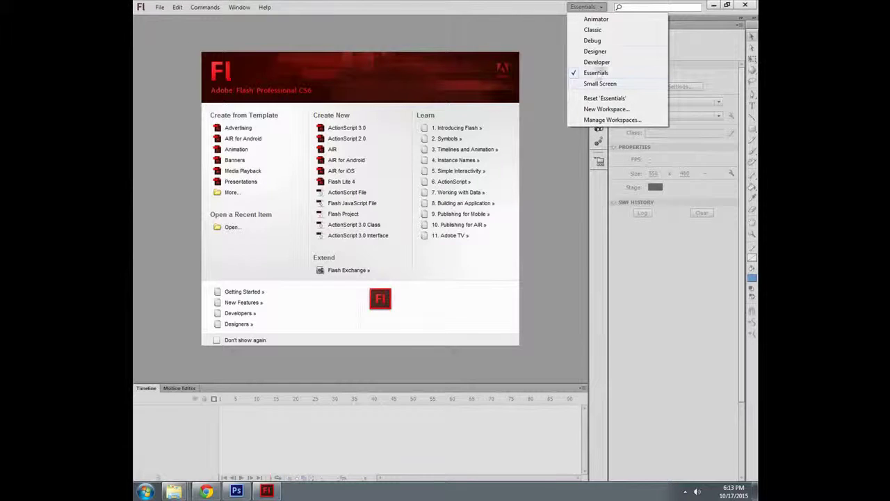
pyautogui.click(593, 30)
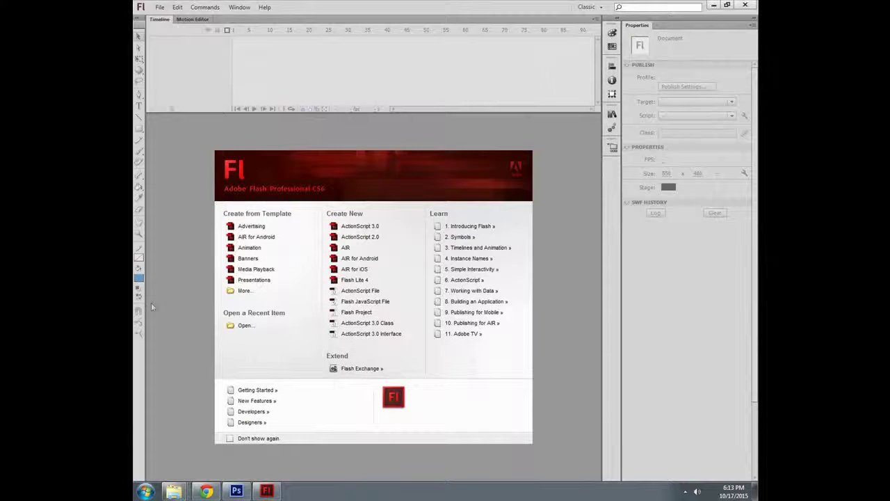
pyautogui.click(374, 238)
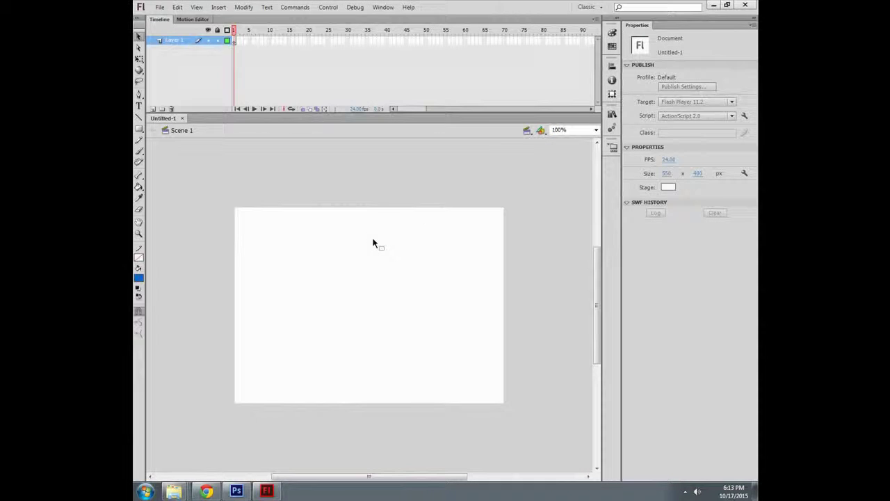
pyautogui.click(159, 7)
pyautogui.moveTo(177, 155)
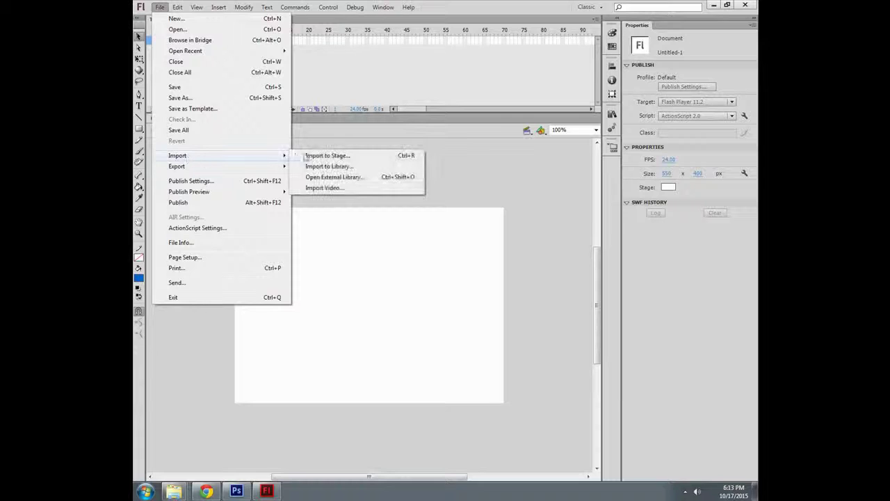
# - Import poster-ip.jpg from the Desktop onto the stage
pyautogui.click(323, 155)
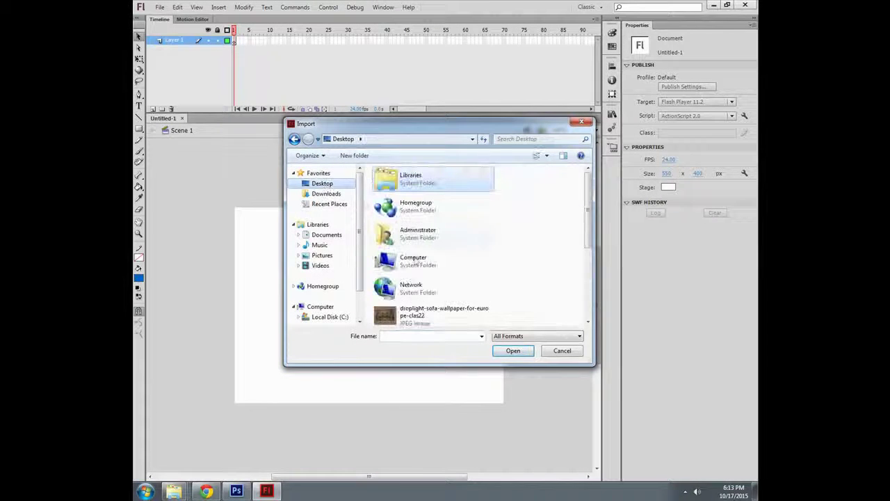
pyautogui.scroll(-5, 567, 232)
pyautogui.scroll(-5, 569, 233)
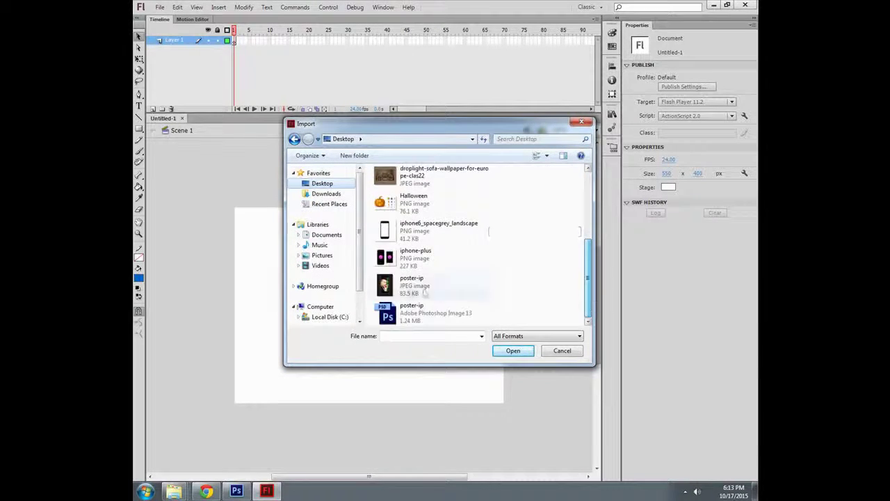
pyautogui.doubleClick(403, 285)
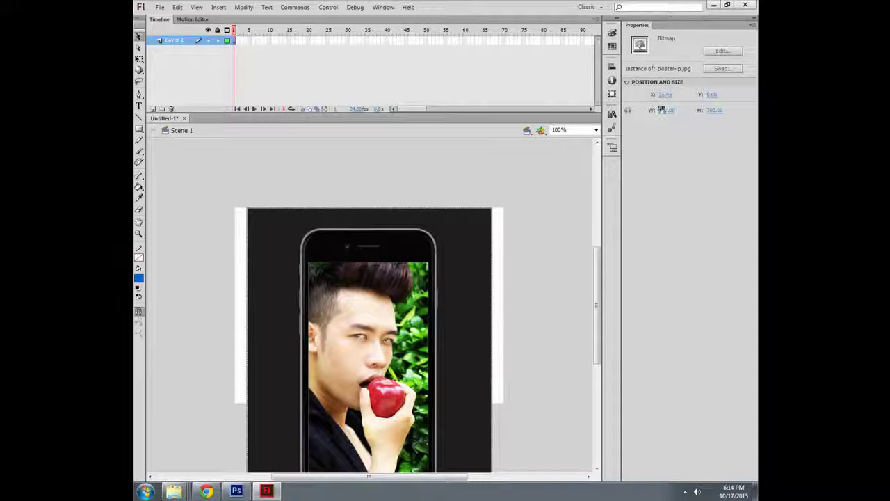
# - Set the stage size to 500 × 700 px in the document properties
pyautogui.click(236, 251)
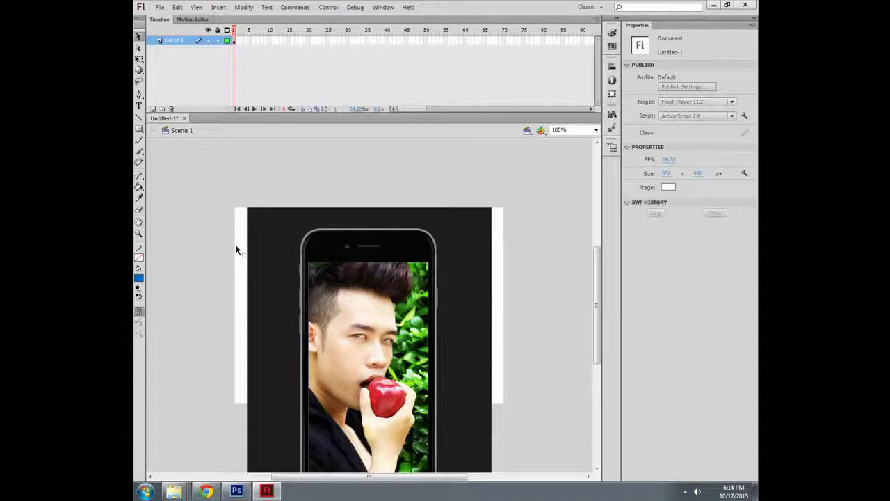
pyautogui.click(667, 174)
pyautogui.write('5')
pyautogui.write('00')
pyautogui.press('Return')
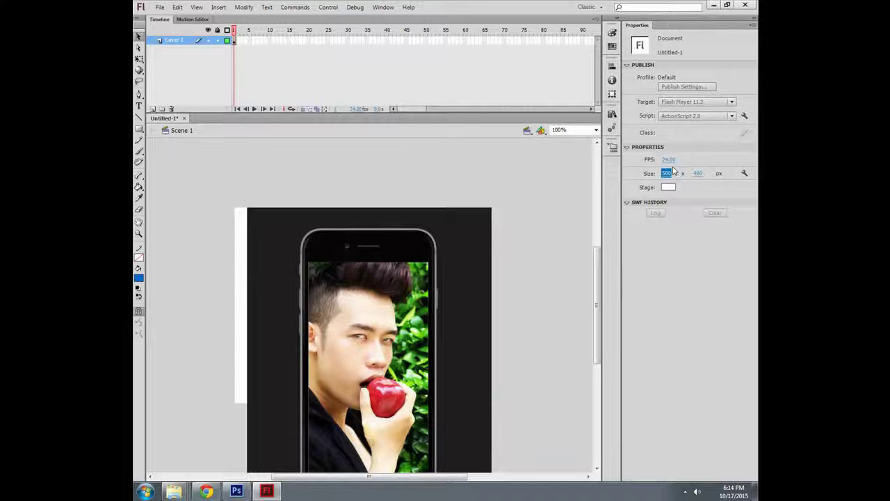
pyautogui.click(699, 174)
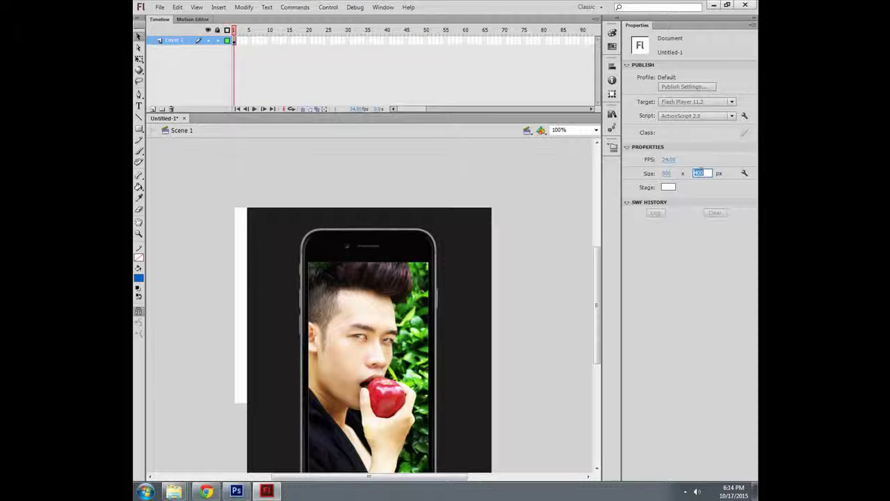
pyautogui.write('7')
pyautogui.press('Return')
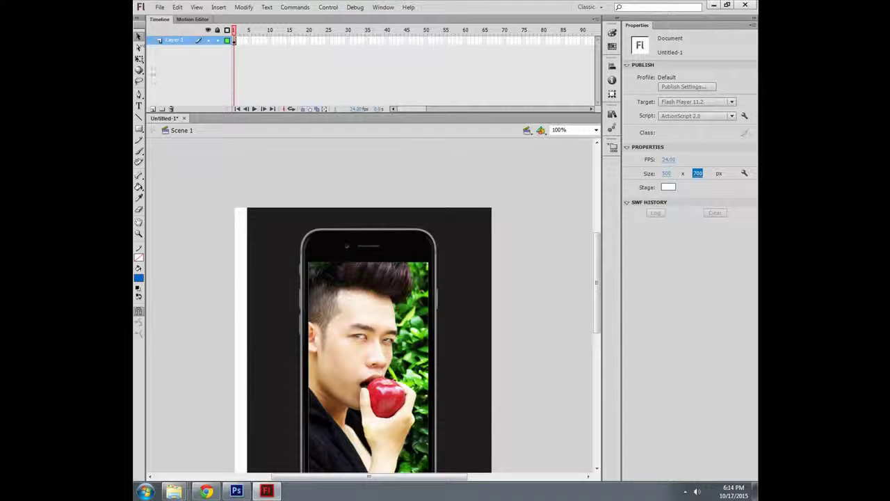
# - Align the poster bitmap to the stage so it sits at X 0, Y 0
pyautogui.click(259, 271)
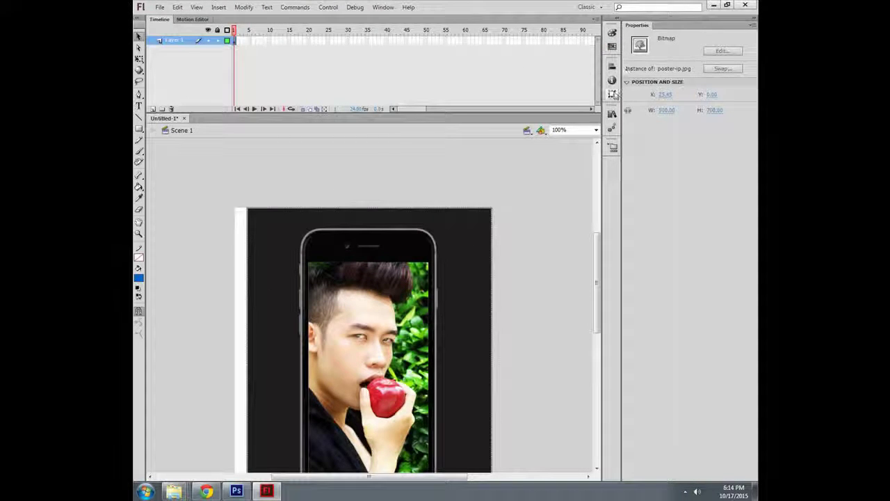
pyautogui.click(612, 66)
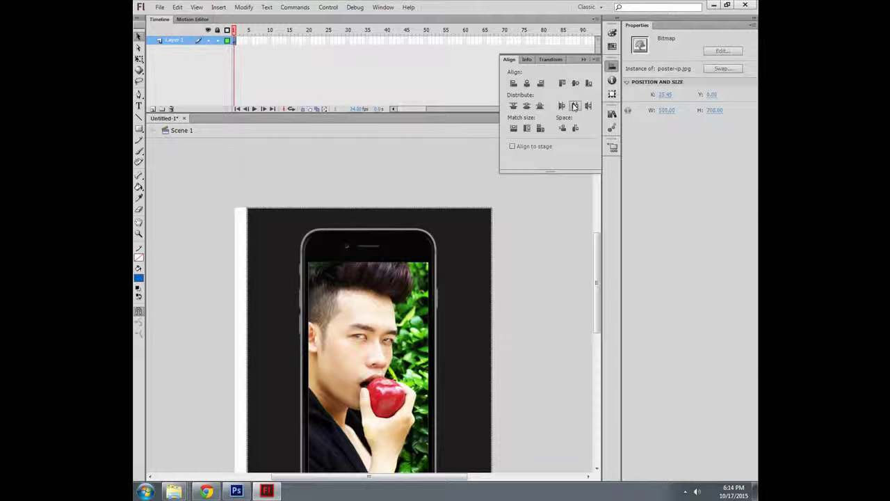
pyautogui.click(209, 195)
pyautogui.moveTo(211, 191); pyautogui.dragTo(348, 314)
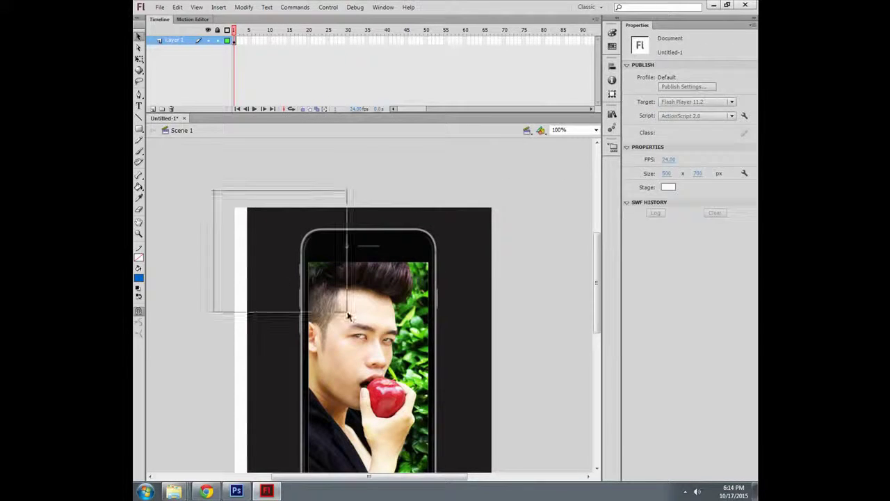
pyautogui.click(612, 66)
pyautogui.click(525, 149)
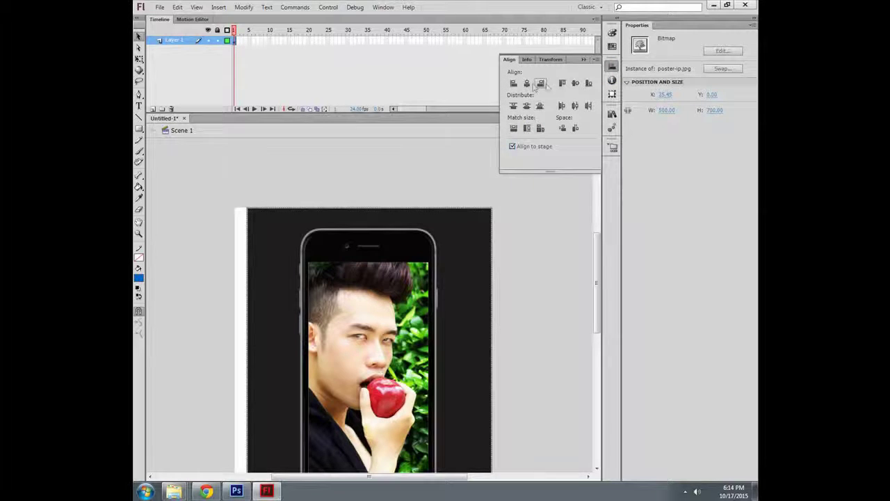
pyautogui.click(526, 83)
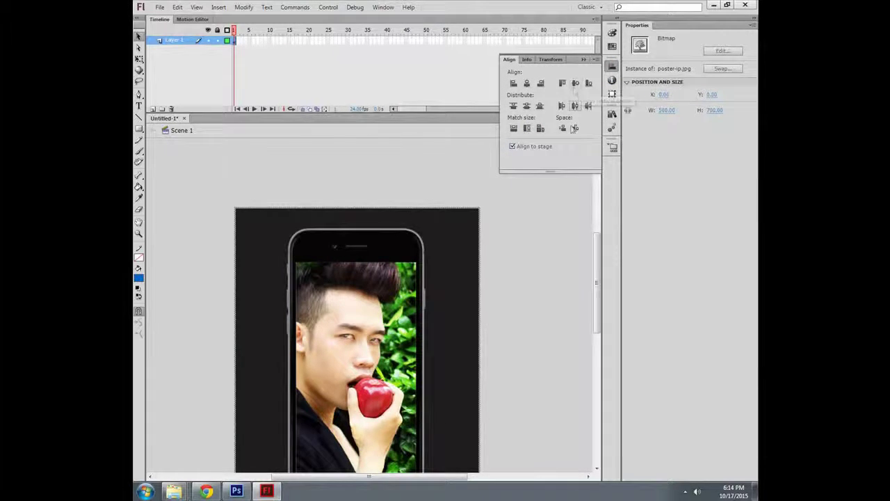
pyautogui.click(142, 40)
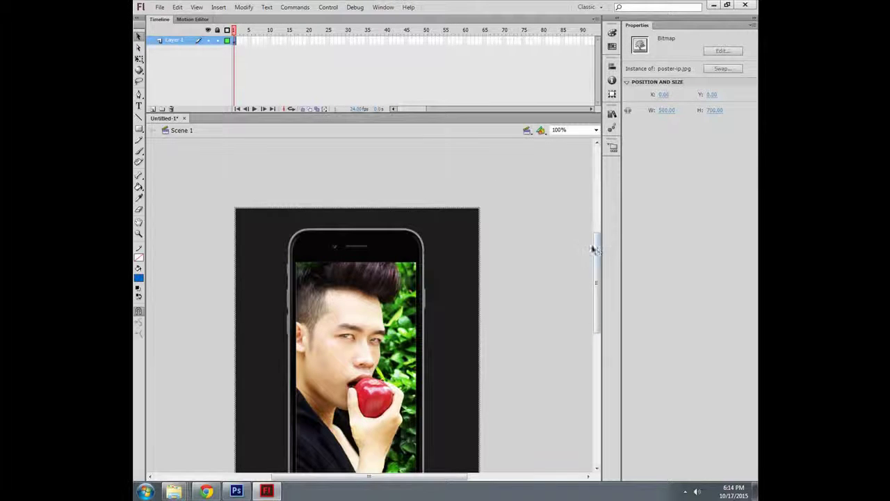
# - Set up the Rectangle tool with rounded corners, a red stroke, and no fill
pyautogui.moveTo(596, 248); pyautogui.dragTo(604, 274)
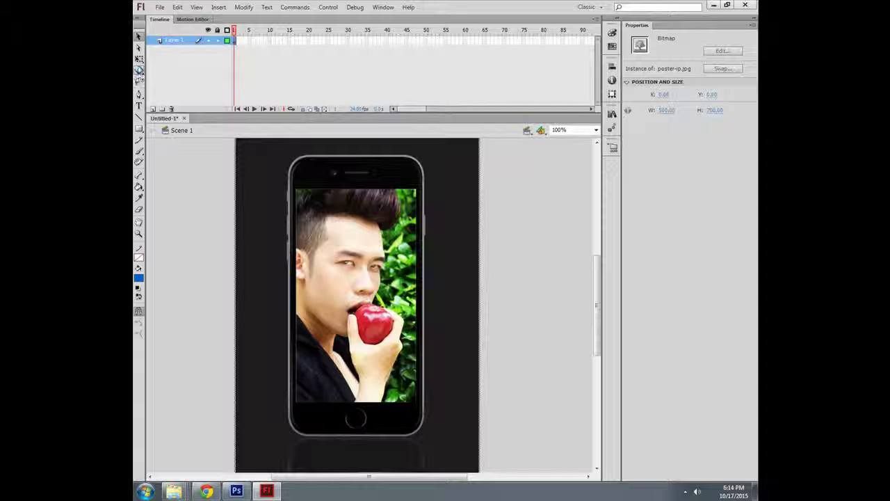
pyautogui.click(139, 134)
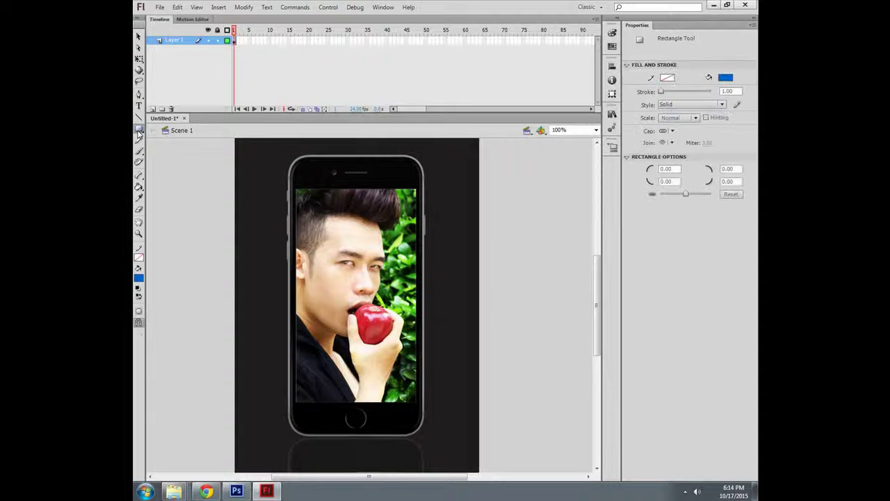
pyautogui.click(139, 132)
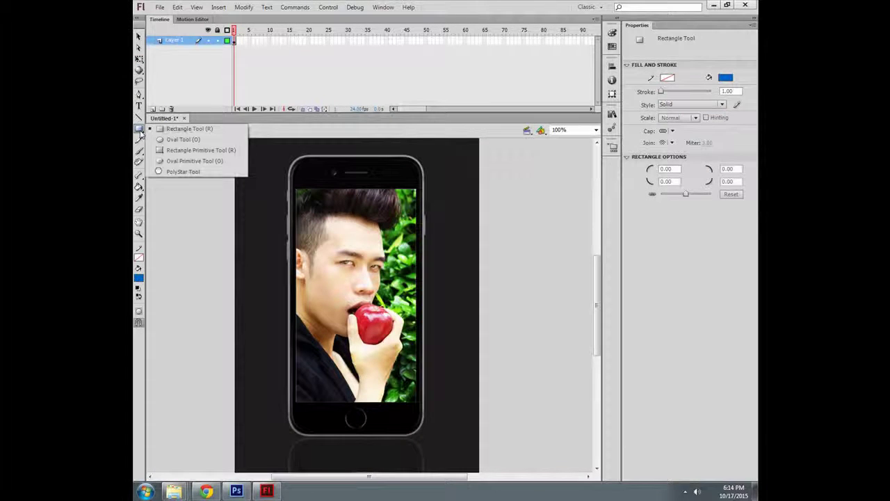
pyautogui.click(184, 128)
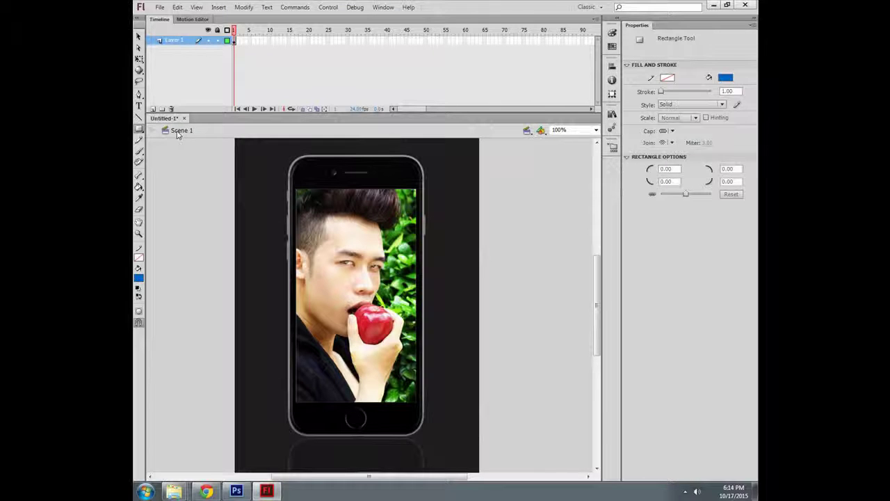
pyautogui.moveTo(679, 195); pyautogui.dragTo(692, 199)
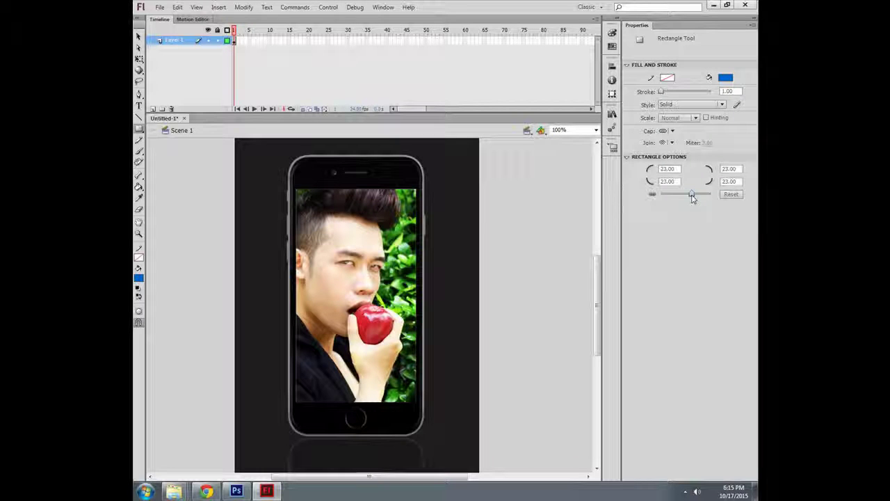
pyautogui.click(666, 78)
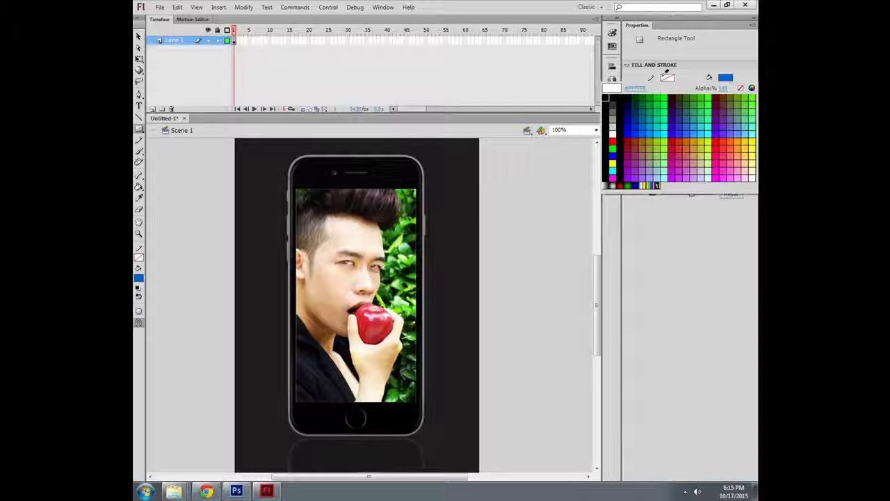
pyautogui.click(612, 141)
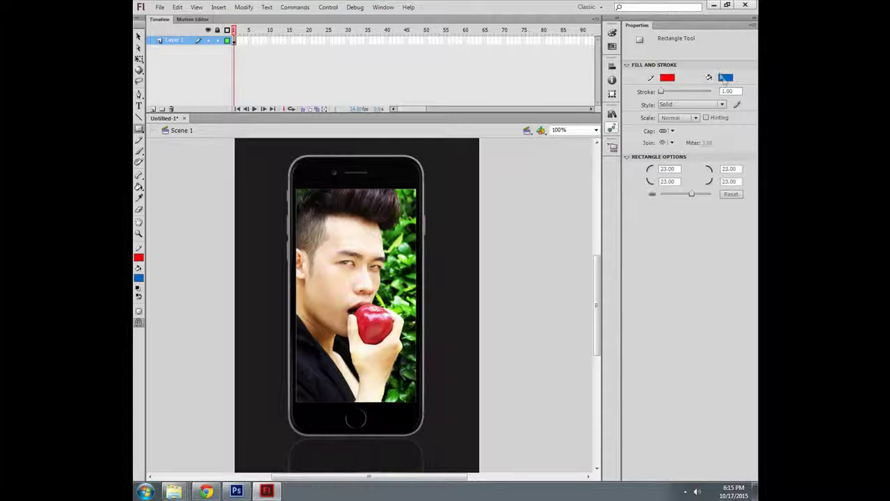
pyautogui.click(726, 77)
pyautogui.click(740, 88)
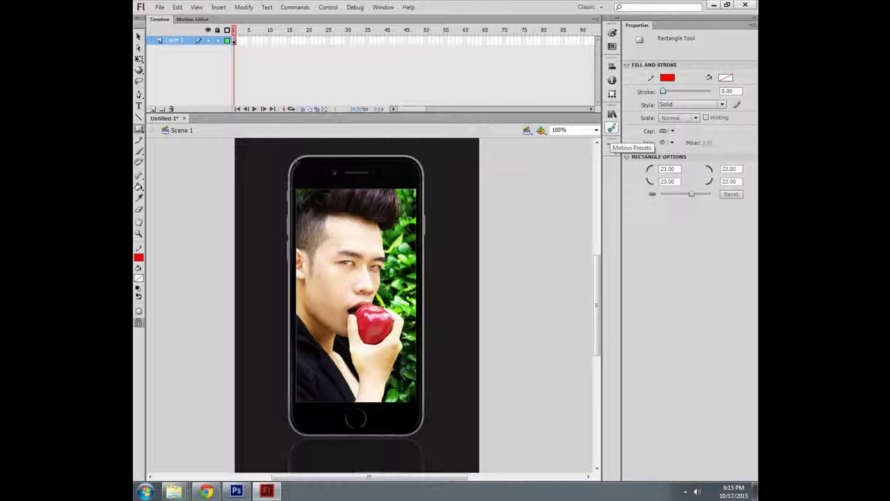
# - Raise the corner radius to 33 and draw a rounded rectangle over the phone body
pyautogui.moveTo(289, 157)
pyautogui.mouseDown()
pyautogui.moveTo(424, 388)
pyautogui.moveTo(422, 434)
pyautogui.mouseUp()
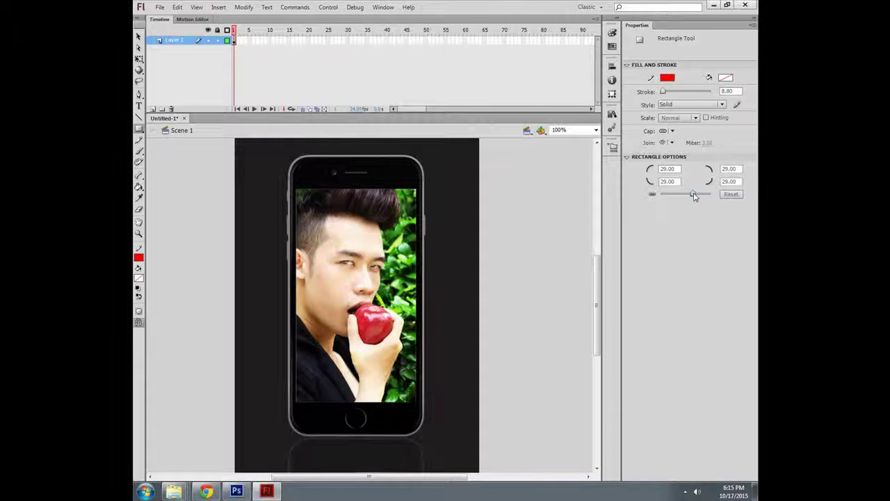
pyautogui.moveTo(694, 196); pyautogui.dragTo(695, 196)
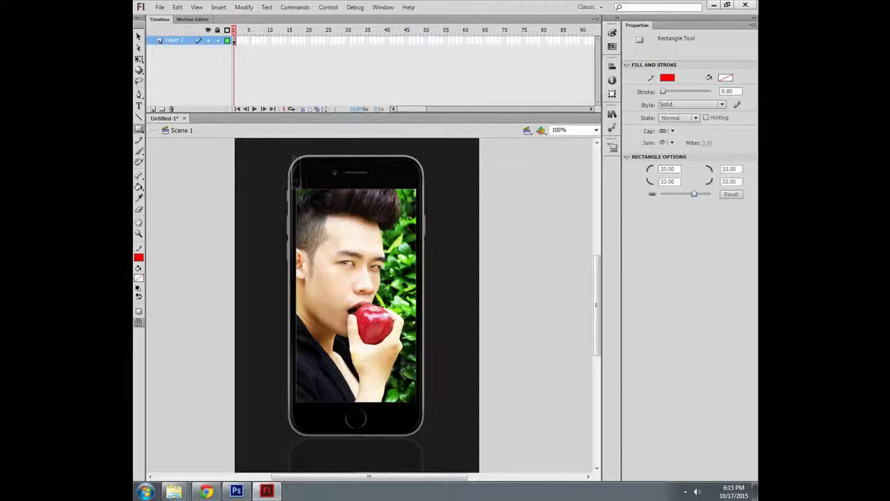
pyautogui.moveTo(290, 153)
pyautogui.mouseDown()
pyautogui.moveTo(422, 408)
pyautogui.moveTo(420, 434)
pyautogui.mouseUp()
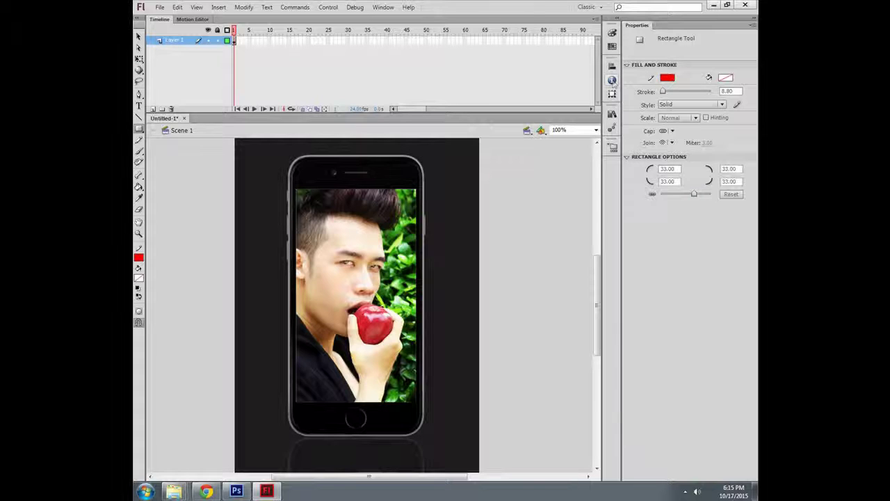
# - Select the phone image and set the Rectangle tool's stroke to 12.70
pyautogui.click(138, 36)
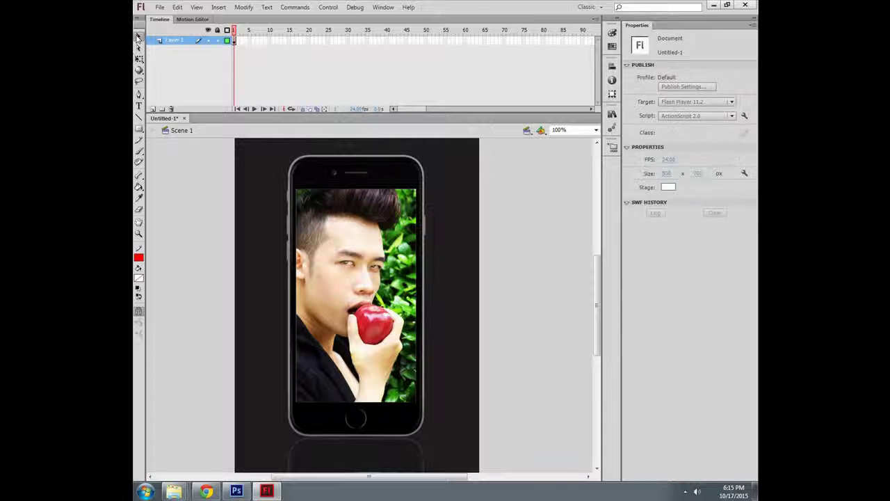
pyautogui.click(296, 210)
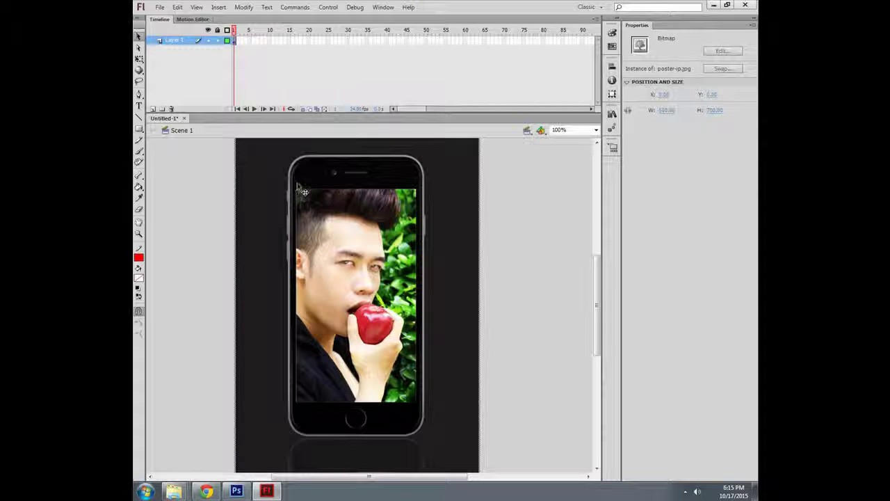
pyautogui.click(138, 129)
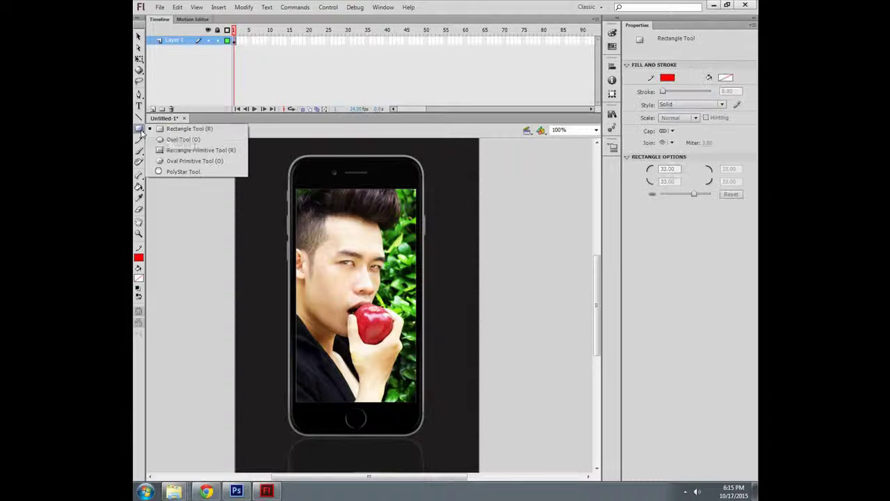
pyautogui.click(664, 93)
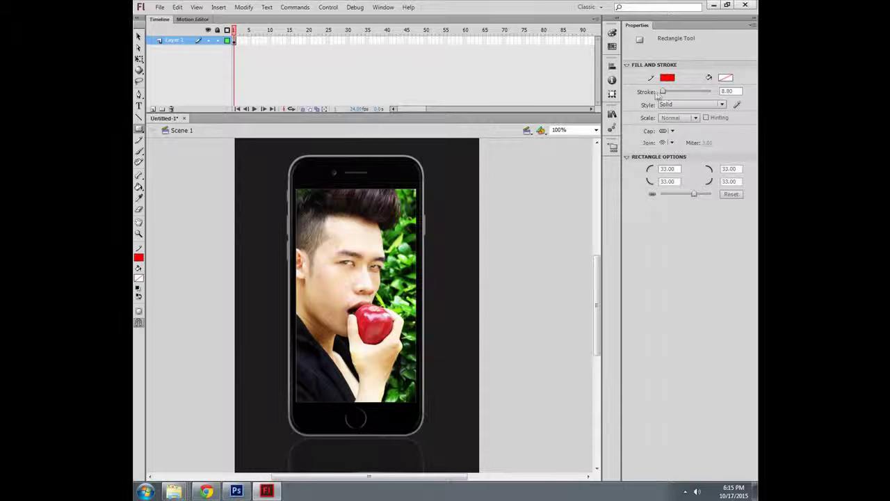
pyautogui.moveTo(658, 97); pyautogui.dragTo(664, 96)
# - Test-draw a slightly widened rounded rectangle over the phone, then add a new layer
pyautogui.moveTo(292, 157); pyautogui.dragTo(417, 433)
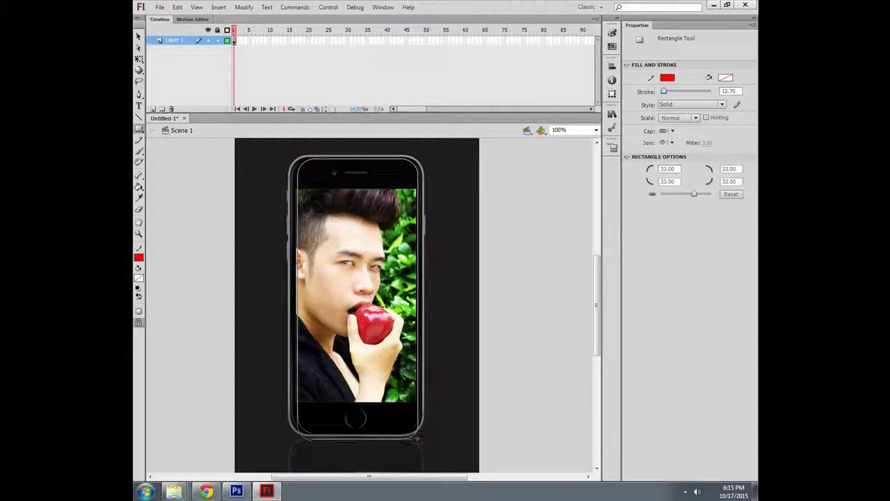
pyautogui.moveTo(417, 433); pyautogui.dragTo(426, 435)
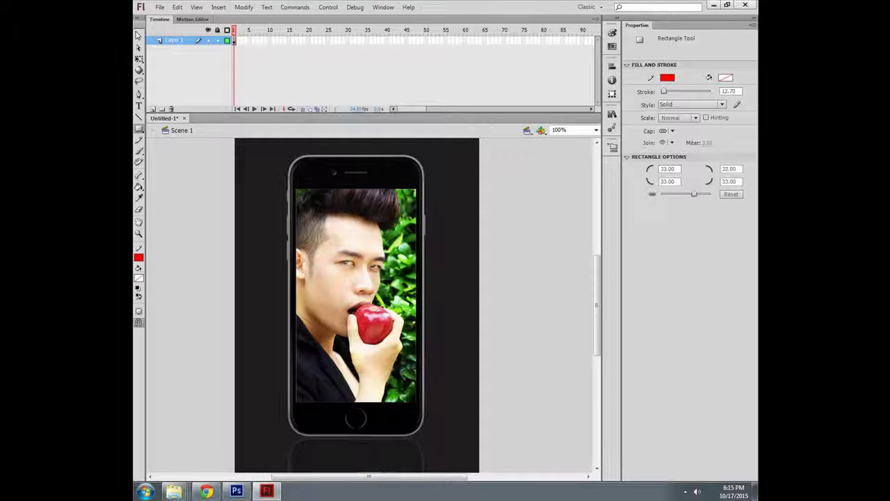
pyautogui.click(152, 109)
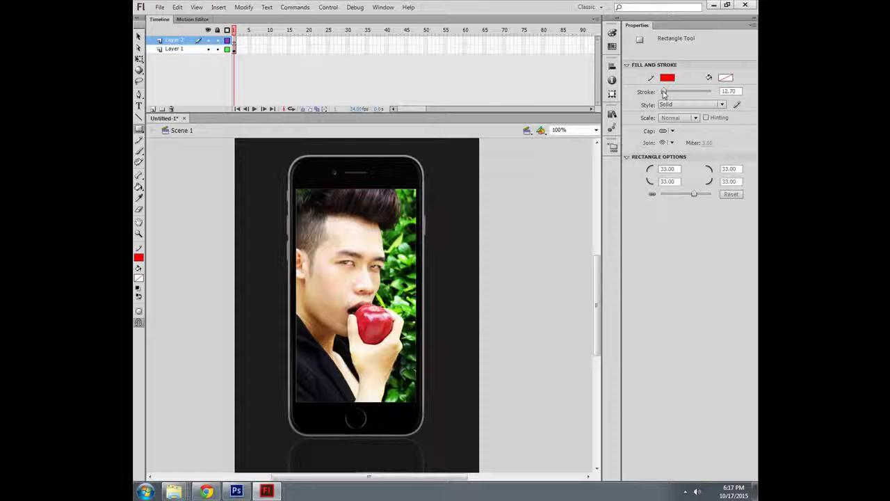
# - Set stroke to 6.80, replace Layer 2 with a fresh layer, and draw a red rounded outline
pyautogui.moveTo(663, 94); pyautogui.dragTo(662, 95)
pyautogui.click(171, 109)
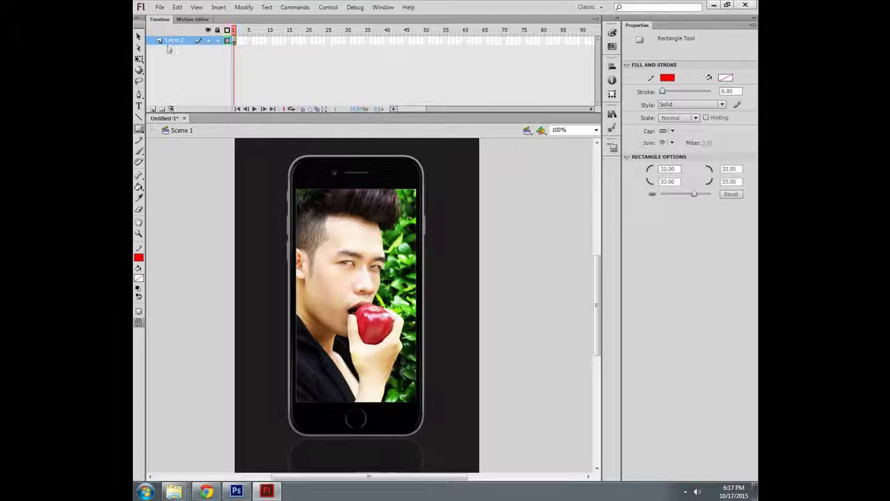
pyautogui.click(152, 109)
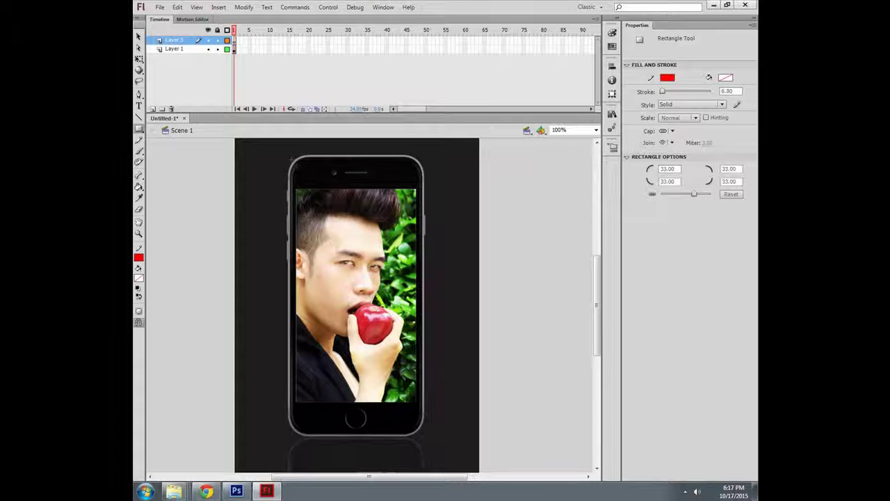
pyautogui.moveTo(291, 157); pyautogui.dragTo(424, 436)
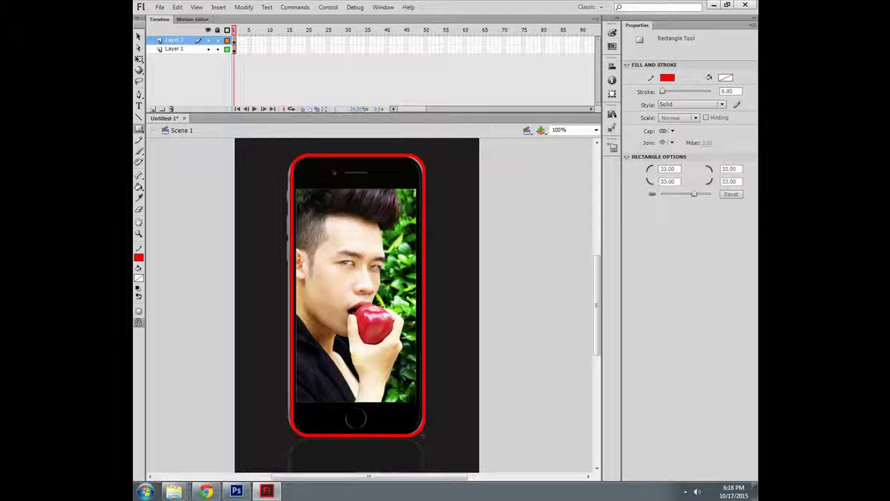
# - Widen the red outline with Free Transform to 274.45 × 572.65
pyautogui.click(139, 36)
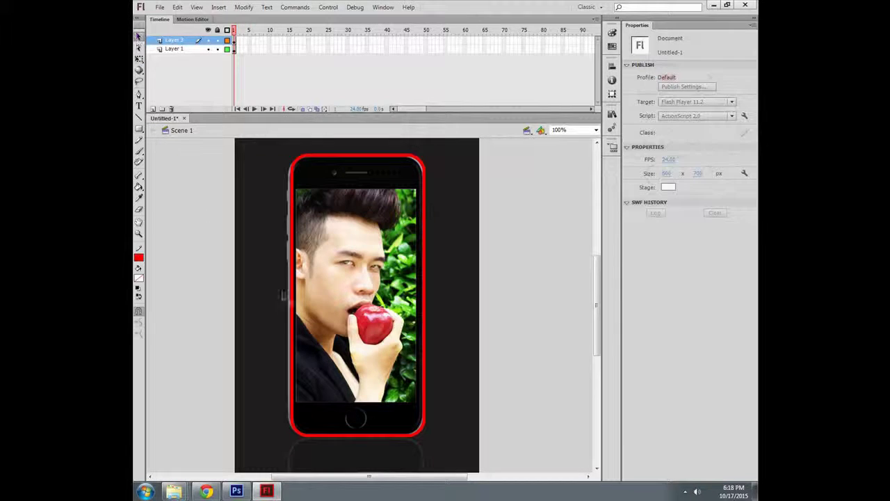
pyautogui.doubleClick(292, 335)
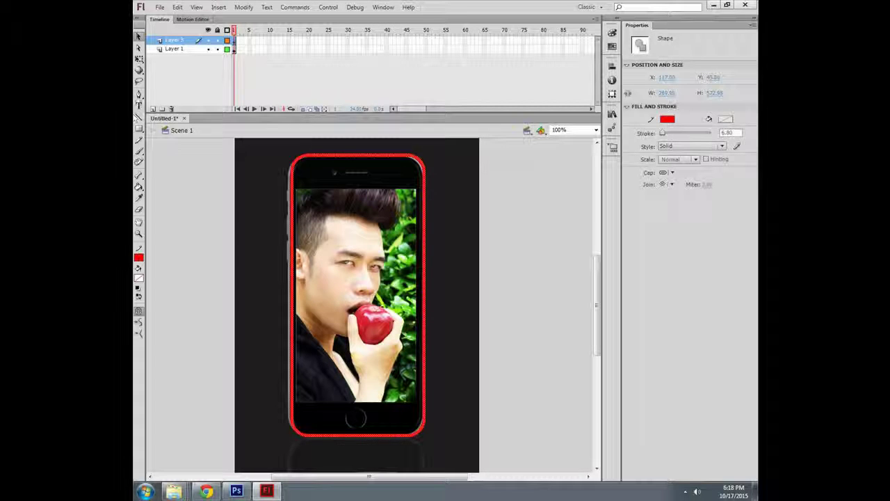
pyautogui.click(138, 59)
pyautogui.moveTo(291, 296); pyautogui.dragTo(286, 295)
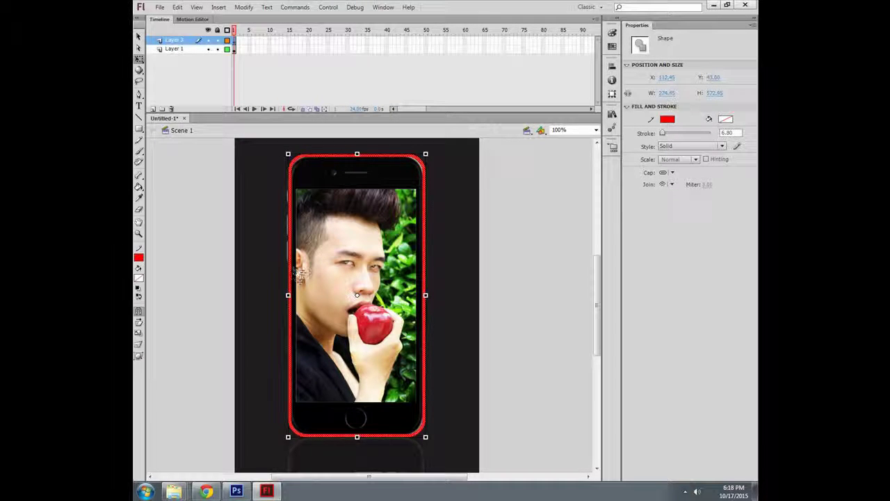
pyautogui.click(139, 36)
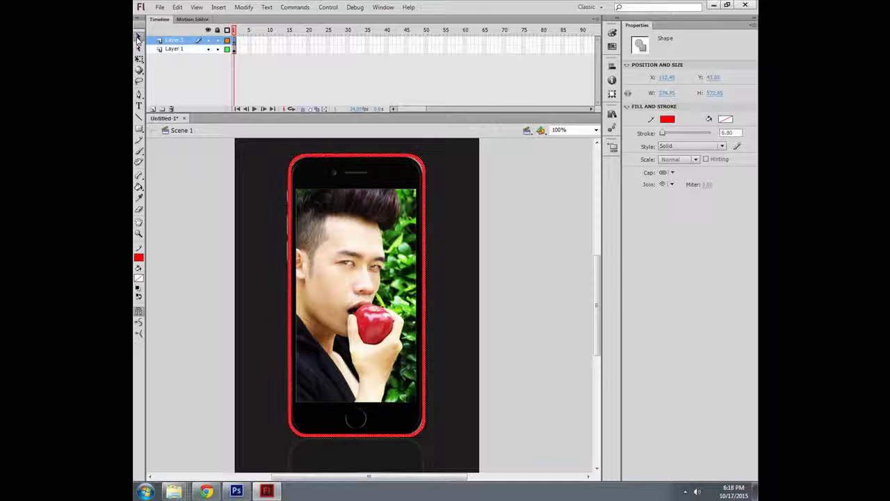
# - Rename the top layer 'mask' and the bottom image layer 'img'
pyautogui.doubleClick(178, 41)
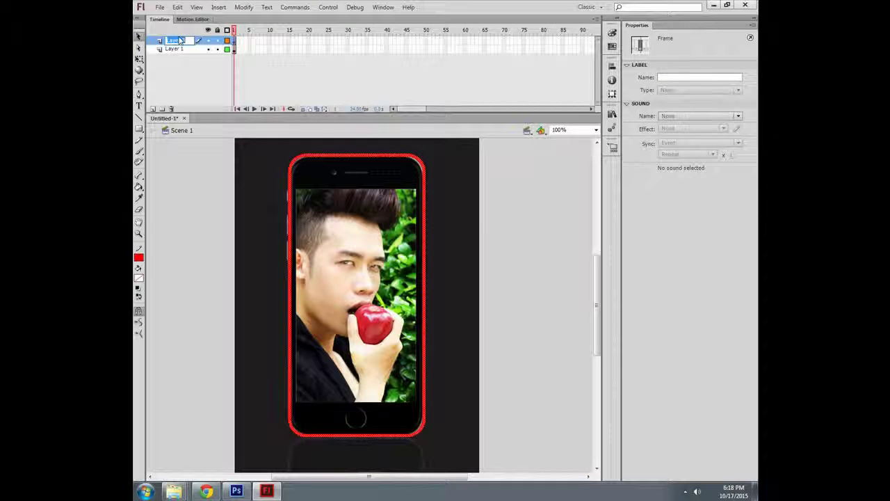
pyautogui.write('my')
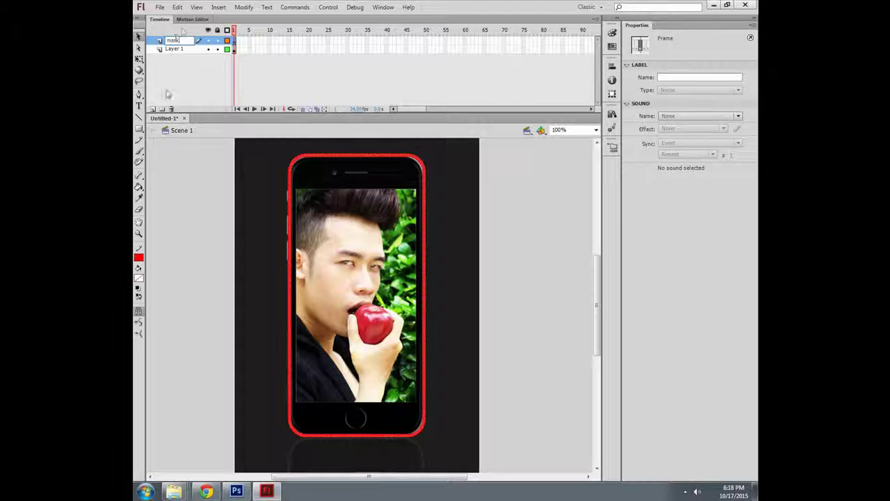
pyautogui.click(170, 94)
pyautogui.doubleClick(175, 49)
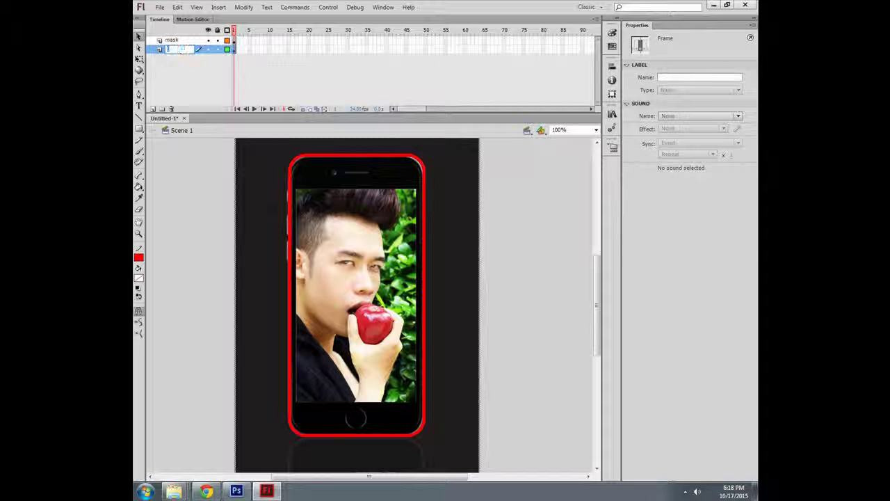
pyautogui.write('img')
pyautogui.press('Return')
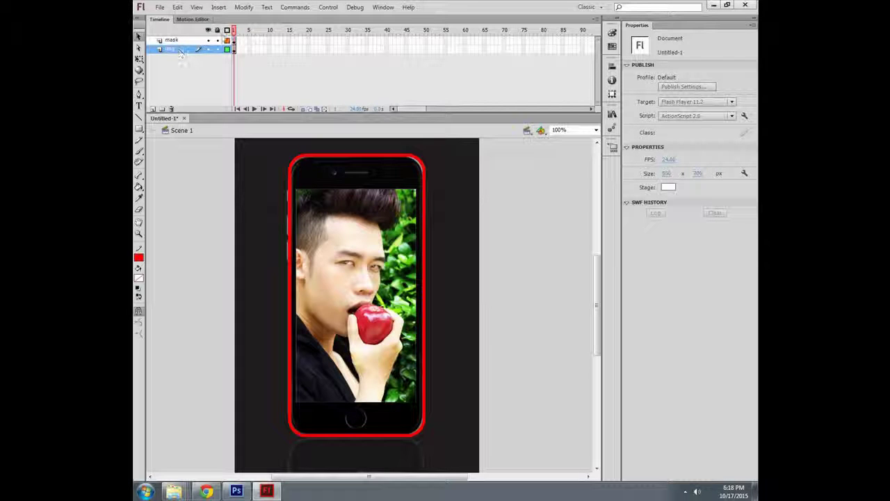
# - Add a new layer, move it between mask and img, and name it 'line'
pyautogui.click(179, 41)
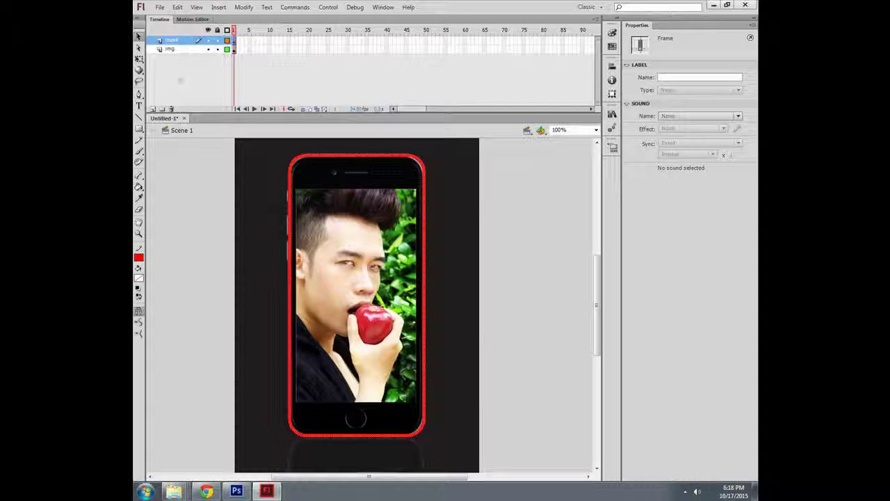
pyautogui.click(153, 109)
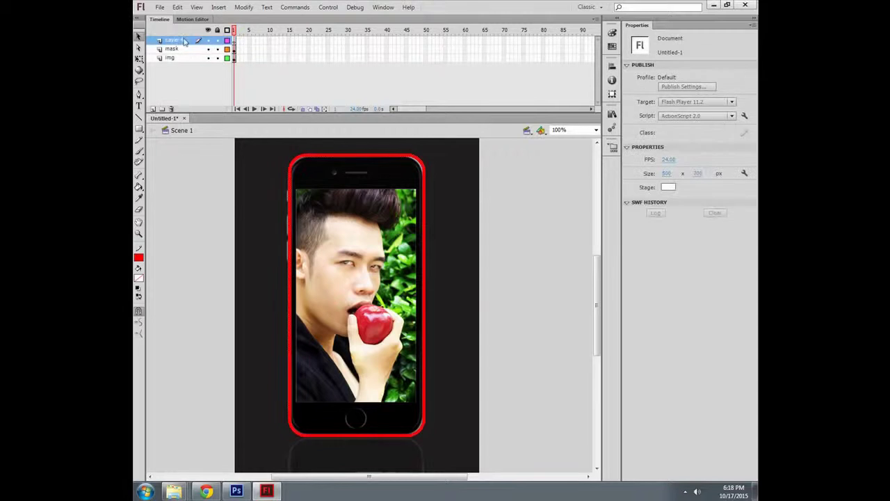
pyautogui.moveTo(183, 41); pyautogui.dragTo(188, 56)
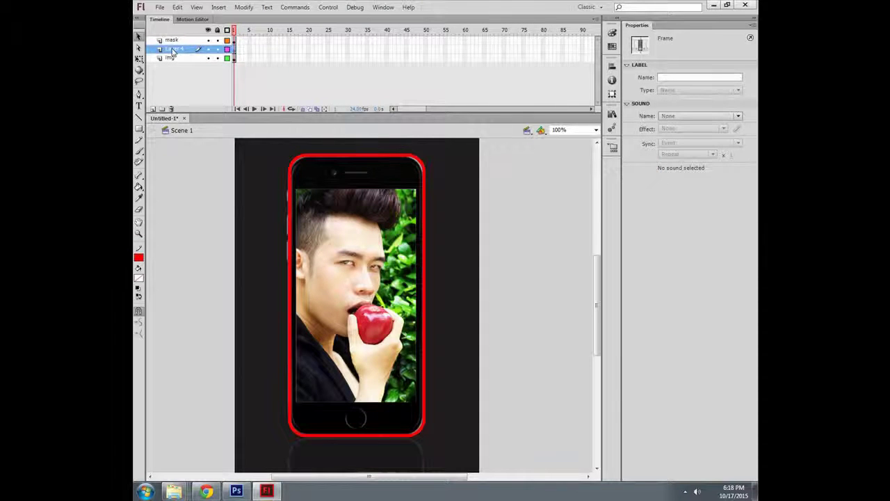
pyautogui.doubleClick(184, 49)
pyautogui.write('sh')
pyautogui.click(263, 128)
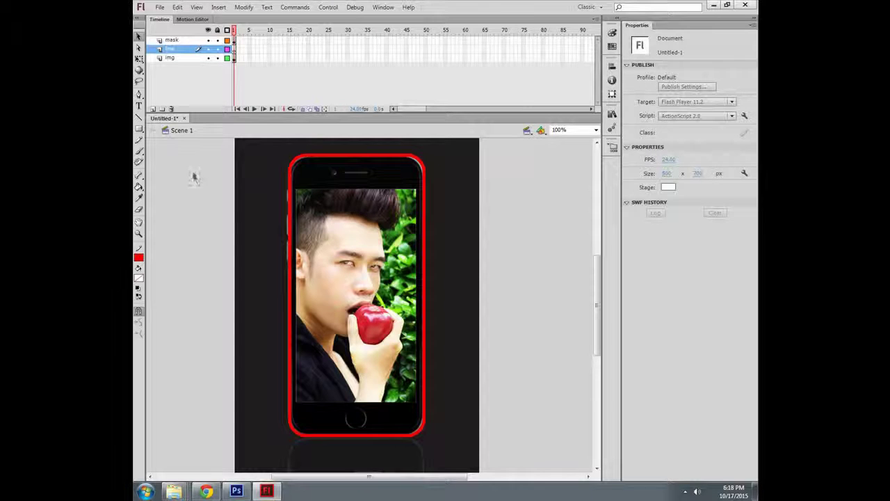
# - Set the Rectangle tool to a white fill, no stroke colour and 0 corner radius
pyautogui.click(139, 129)
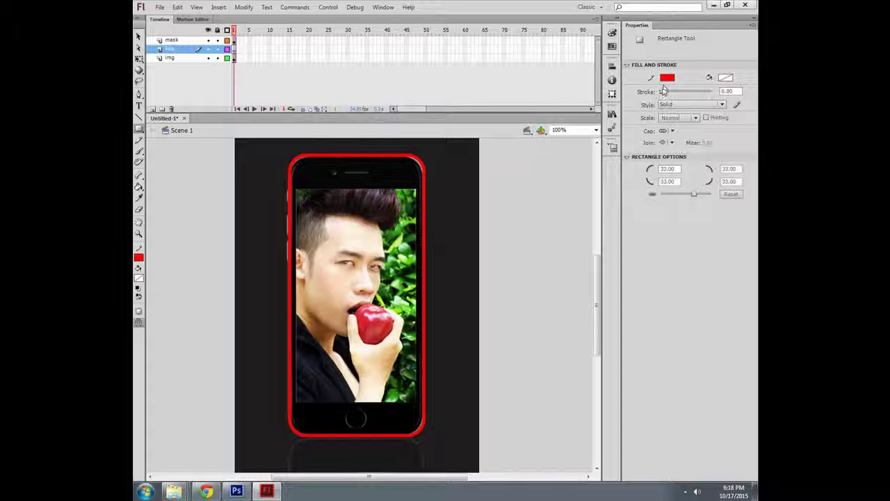
pyautogui.click(725, 78)
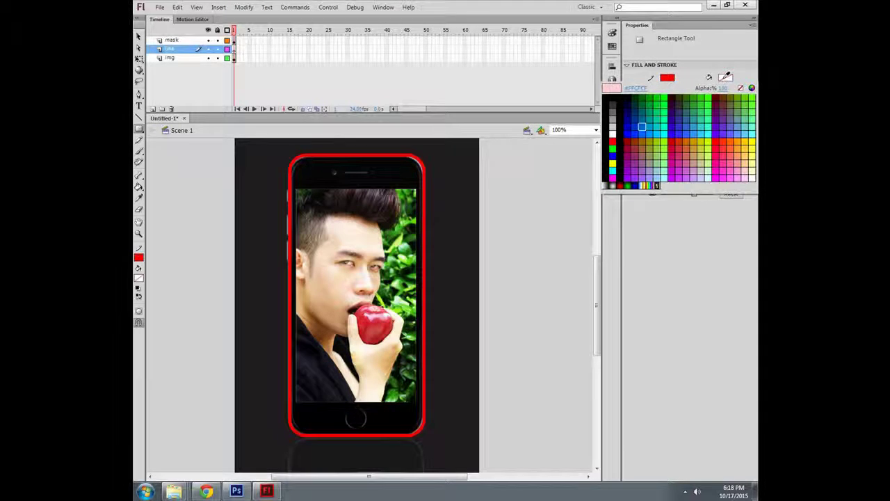
pyautogui.click(614, 134)
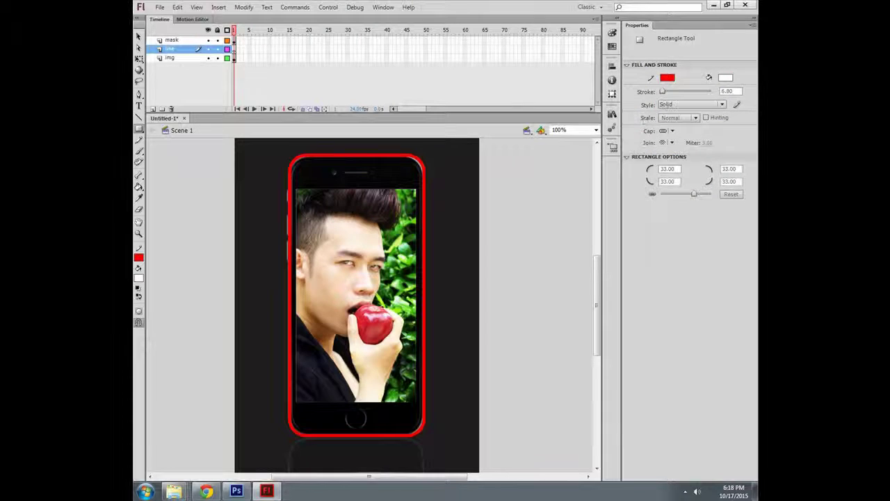
pyautogui.click(668, 79)
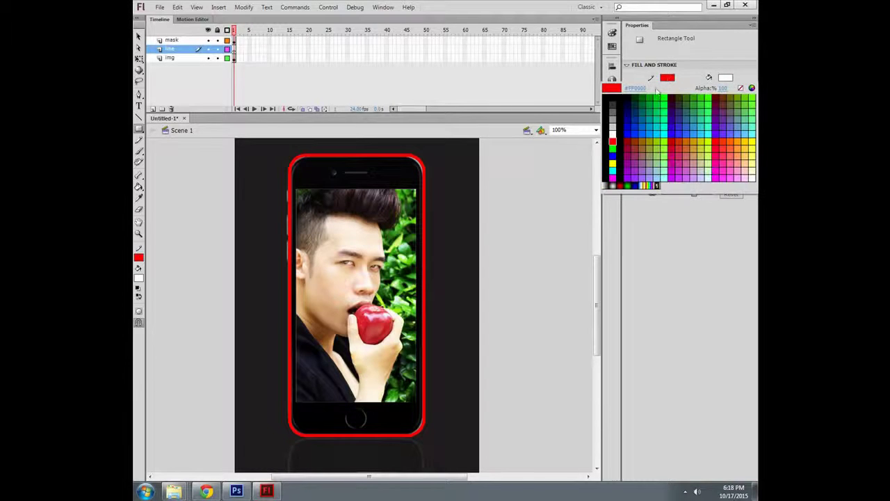
pyautogui.click(739, 92)
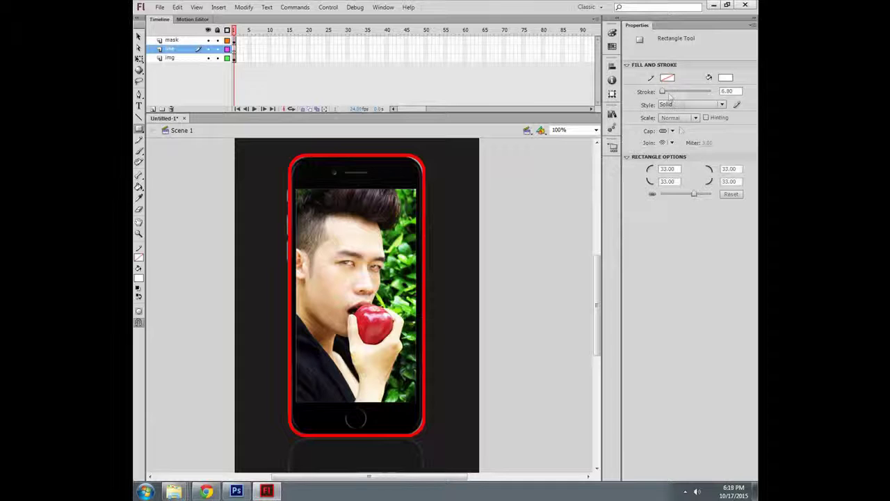
pyautogui.click(668, 169)
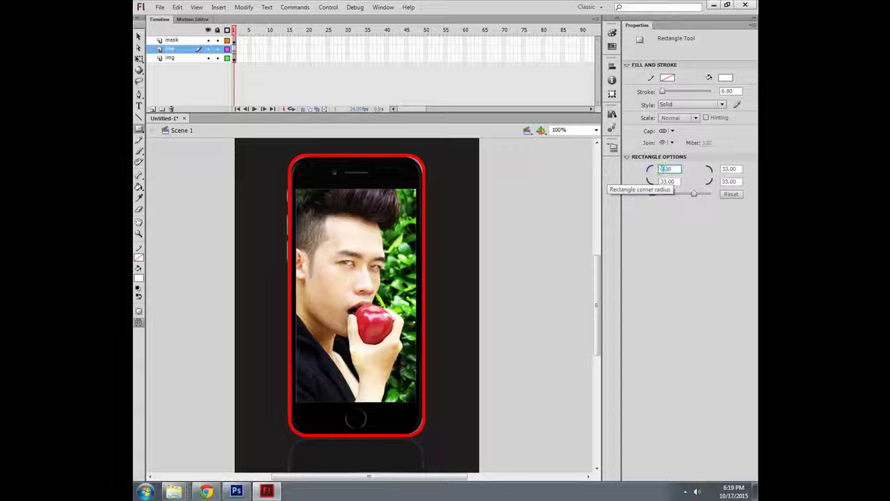
pyautogui.write('0')
pyautogui.press('Return')
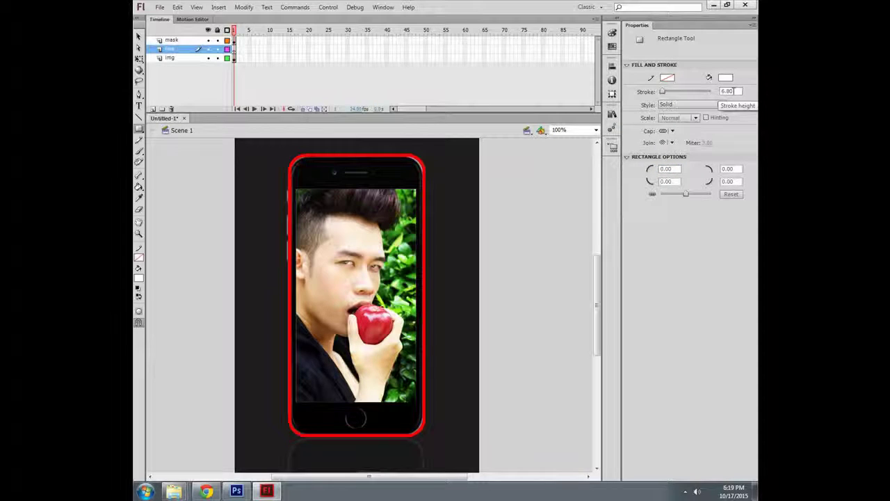
# - Draw a narrow white bar left of the stage and stretch it to 23 × 608.95
pyautogui.moveTo(187, 168)
pyautogui.mouseDown()
pyautogui.moveTo(223, 224)
pyautogui.moveTo(199, 441)
pyautogui.mouseUp()
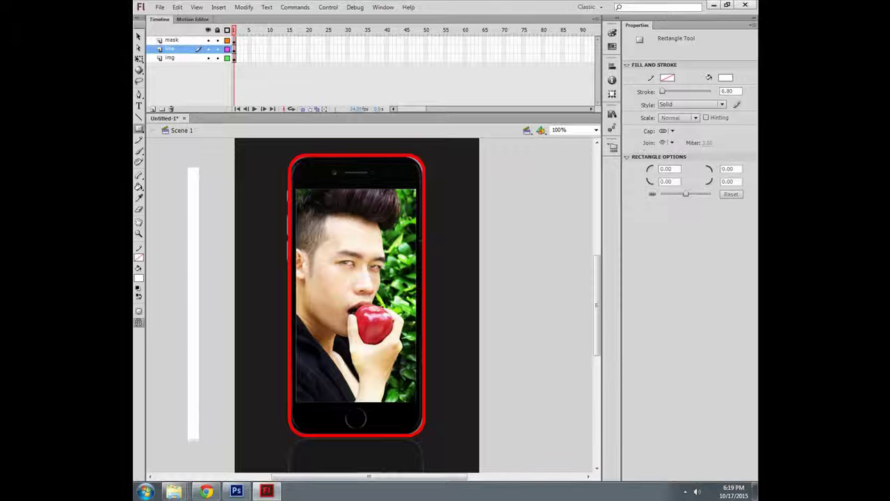
pyautogui.click(139, 36)
pyautogui.click(197, 261)
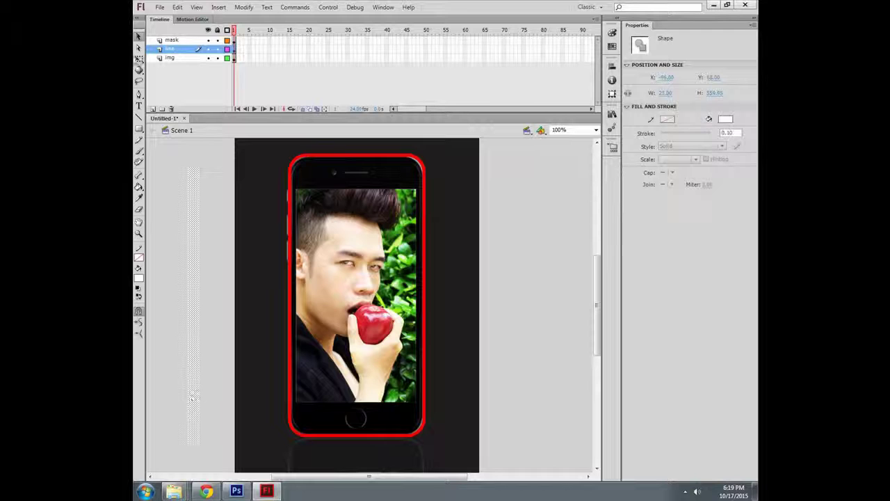
pyautogui.press('q')
pyautogui.moveTo(195, 169); pyautogui.dragTo(195, 143)
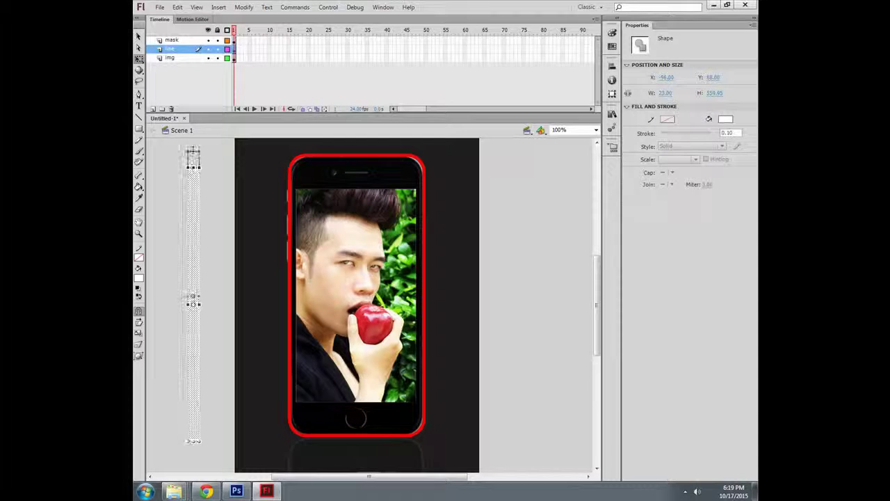
pyautogui.press('v')
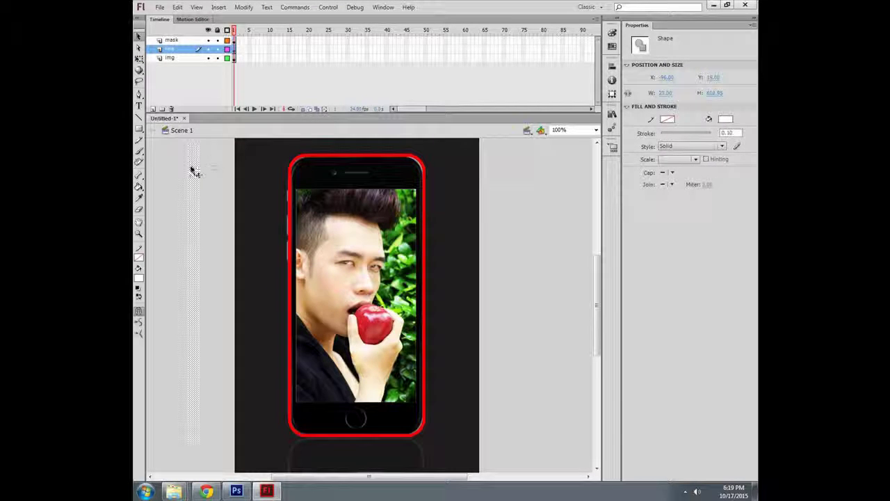
# - Try a gradient fill on the bar, revert it to plain white, and open the Color panel
pyautogui.click(725, 119)
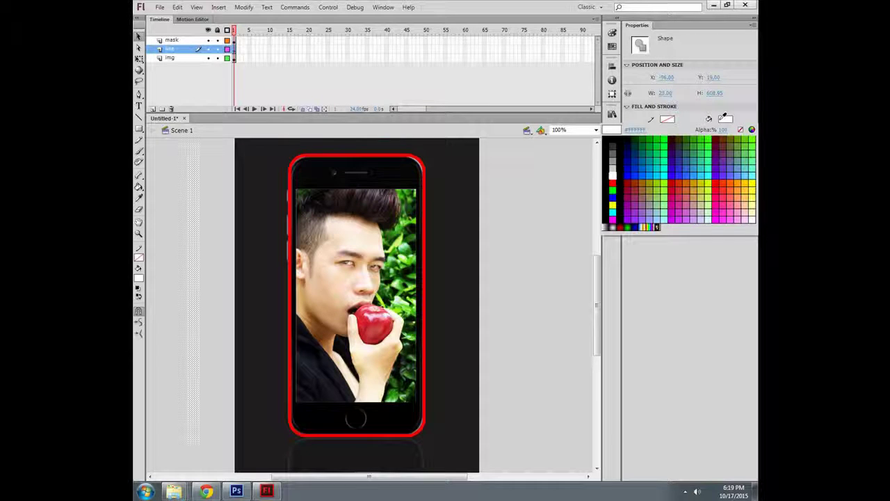
pyautogui.click(610, 227)
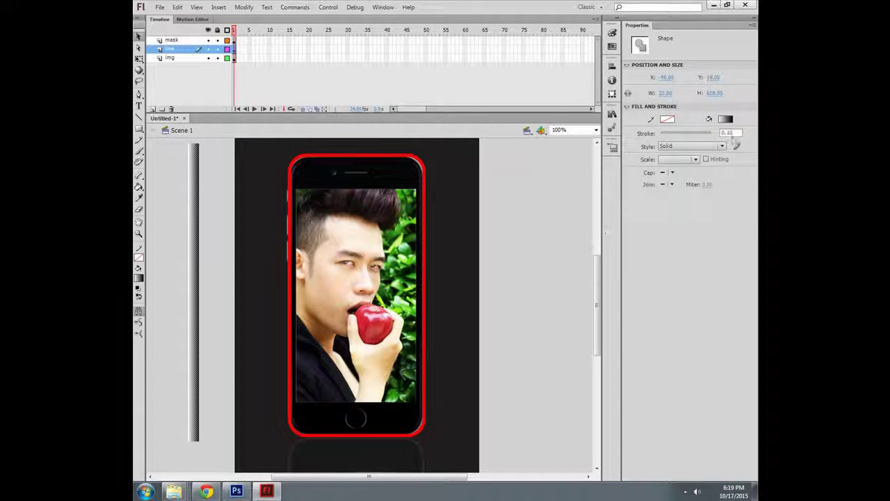
pyautogui.click(730, 124)
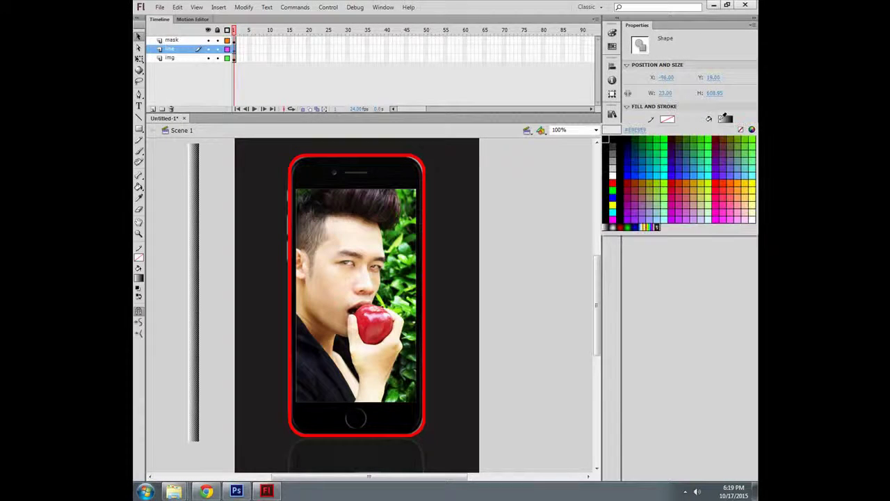
pyautogui.click(612, 33)
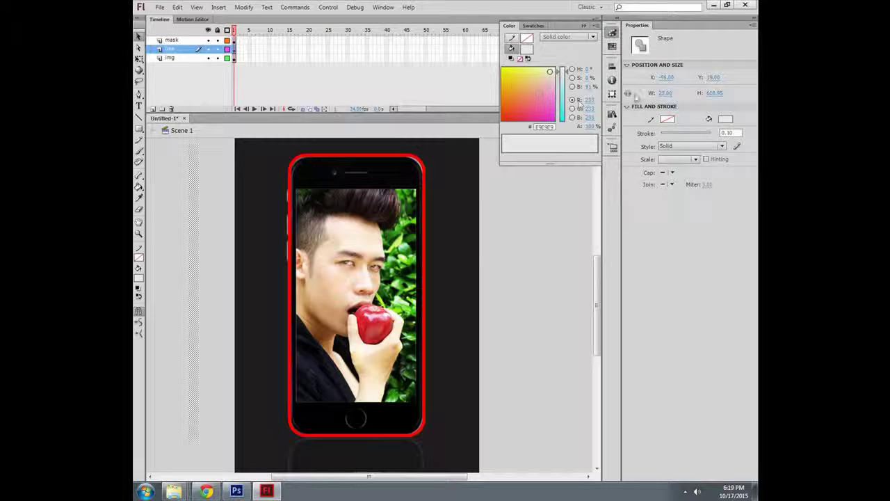
# - Give the bar a black-white linear gradient and add a white middle stop
pyautogui.click(725, 118)
pyautogui.click(607, 227)
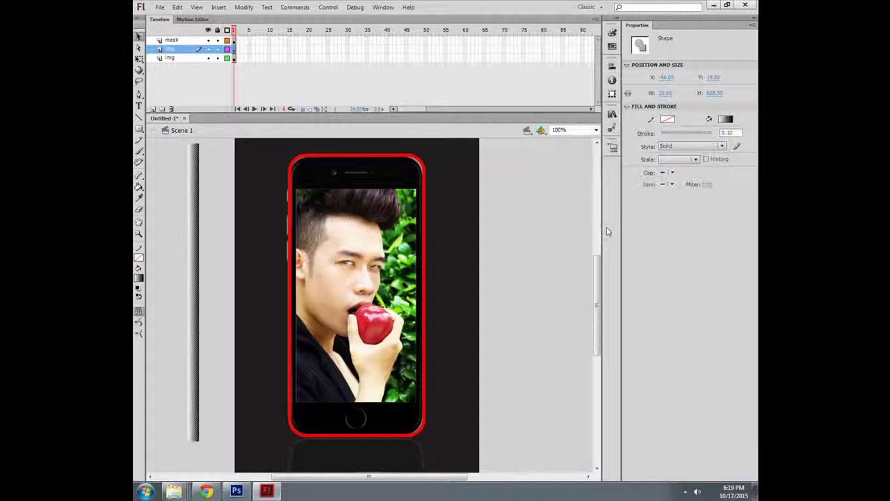
pyautogui.click(612, 32)
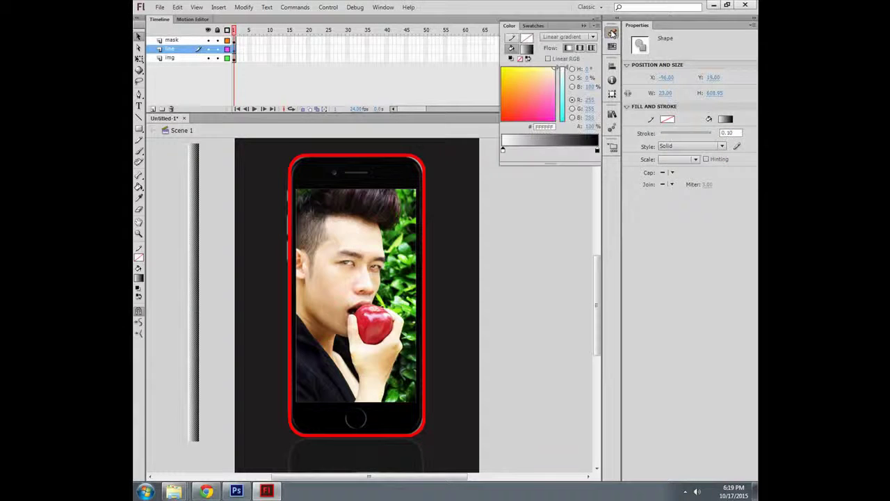
pyautogui.click(555, 151)
pyautogui.doubleClick(554, 150)
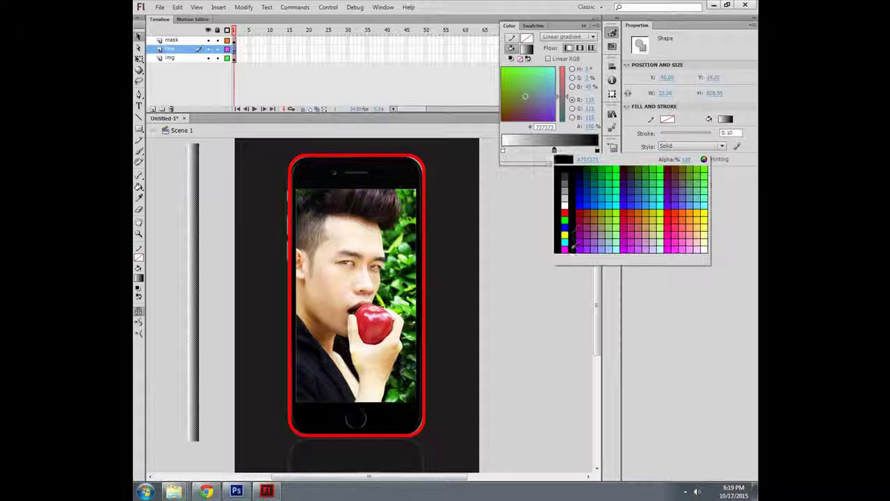
pyautogui.click(565, 203)
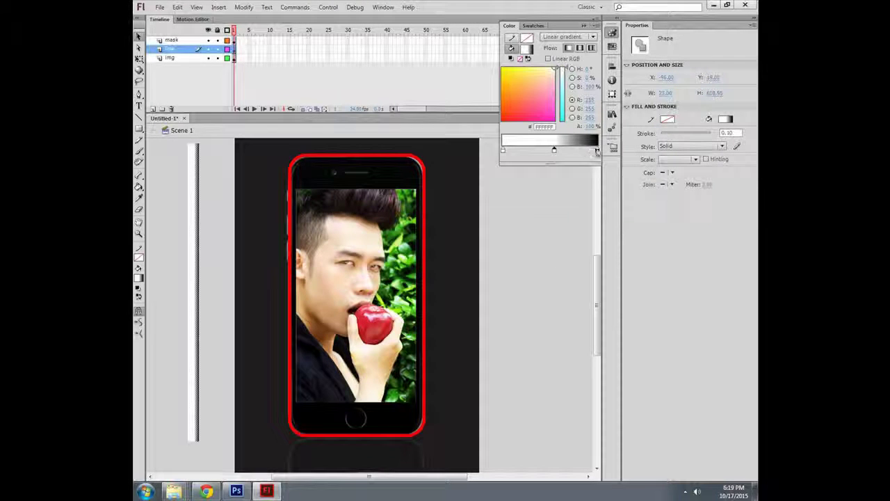
# - Set the right gradient stop to black with alpha 0
pyautogui.click(595, 151)
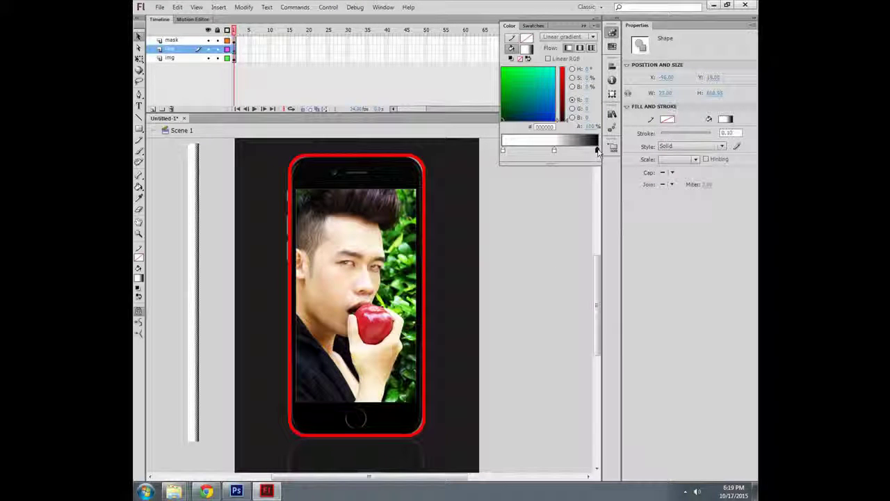
pyautogui.click(591, 126)
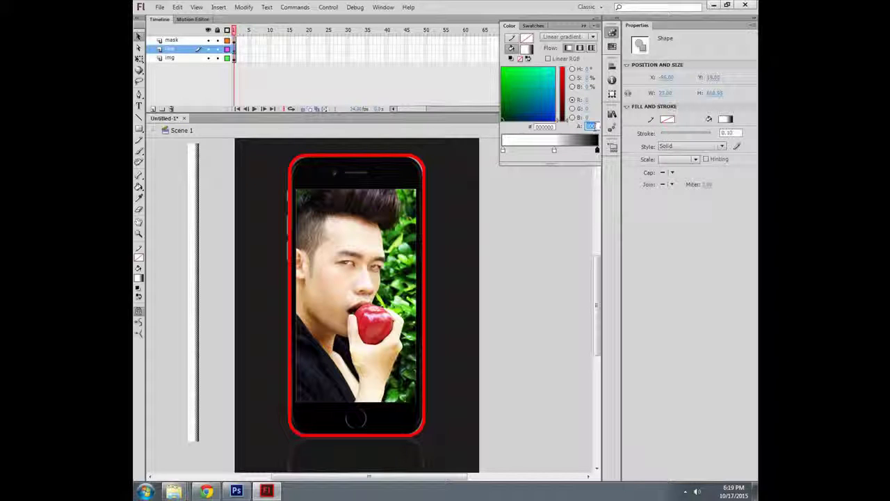
pyautogui.write('0')
pyautogui.press('Return')
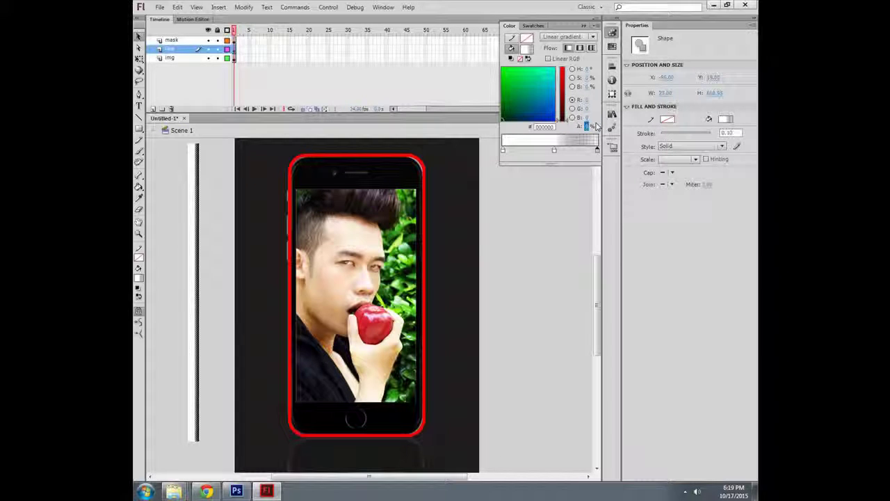
pyautogui.click(503, 151)
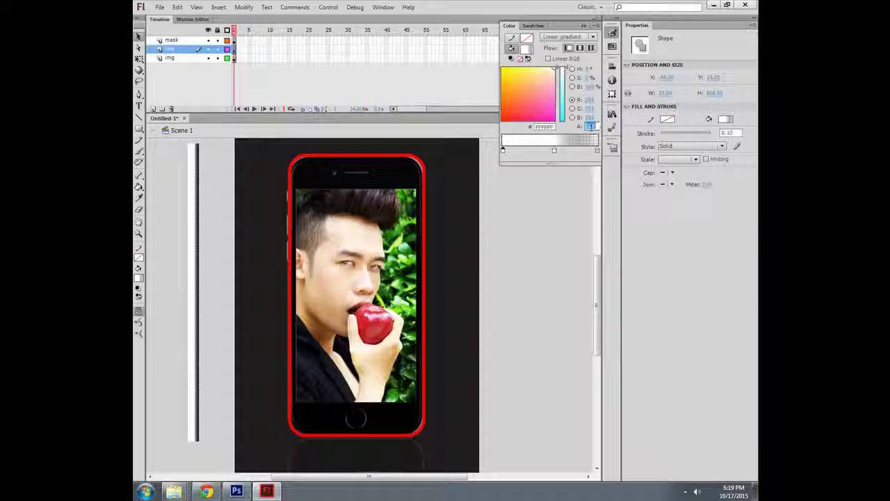
pyautogui.write('0')
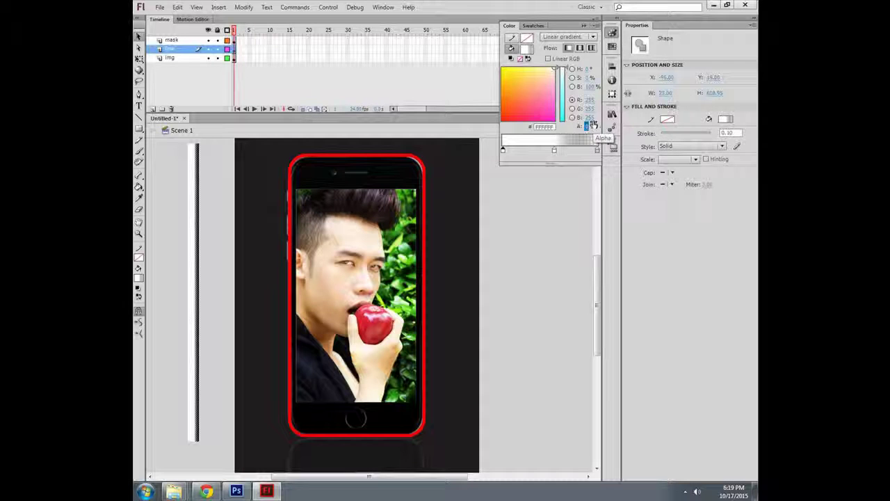
pyautogui.click(596, 149)
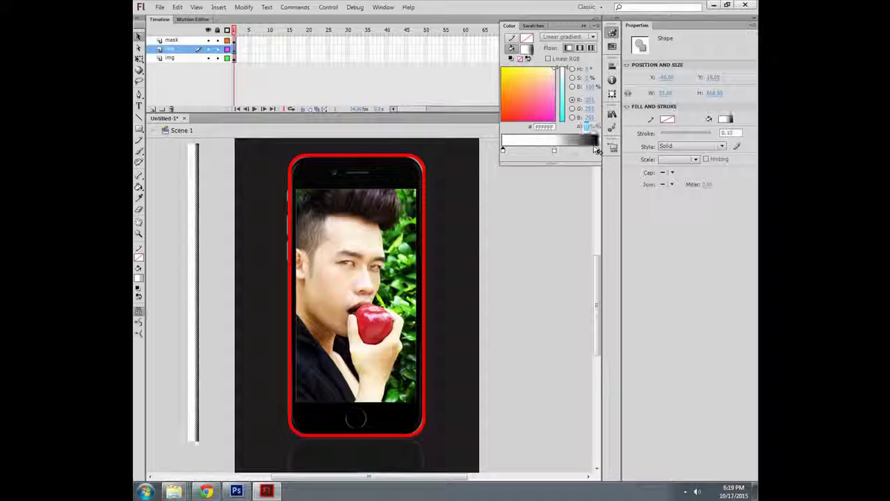
pyautogui.click(596, 150)
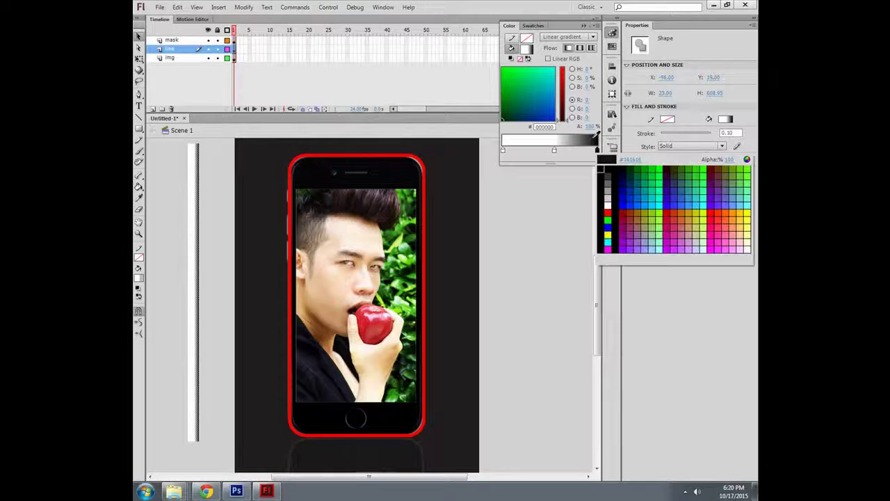
pyautogui.click(597, 139)
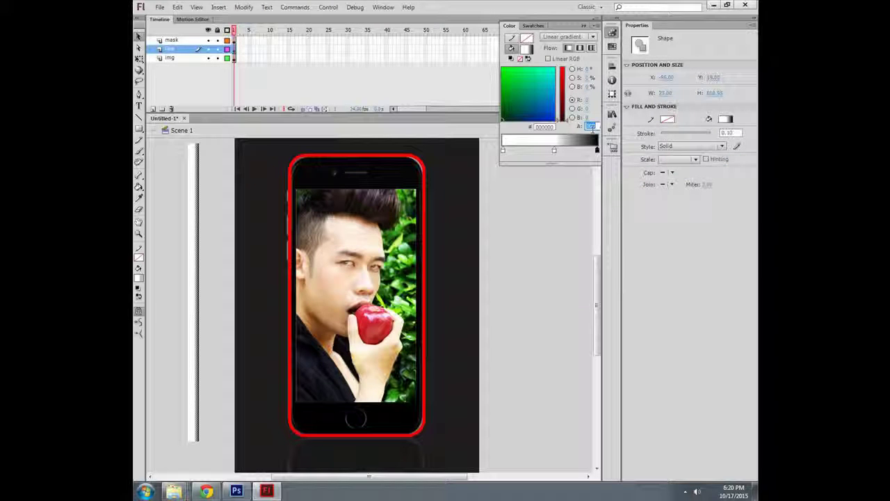
pyautogui.write('0')
pyautogui.press('Return')
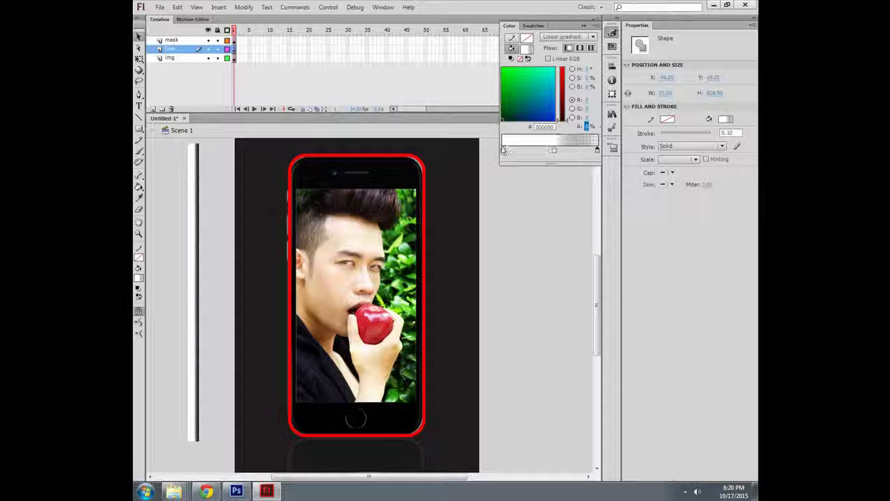
# - Make the left stop black (RGB 0, 0, 0) with alpha 0 and collapse the Color panel
pyautogui.click(503, 149)
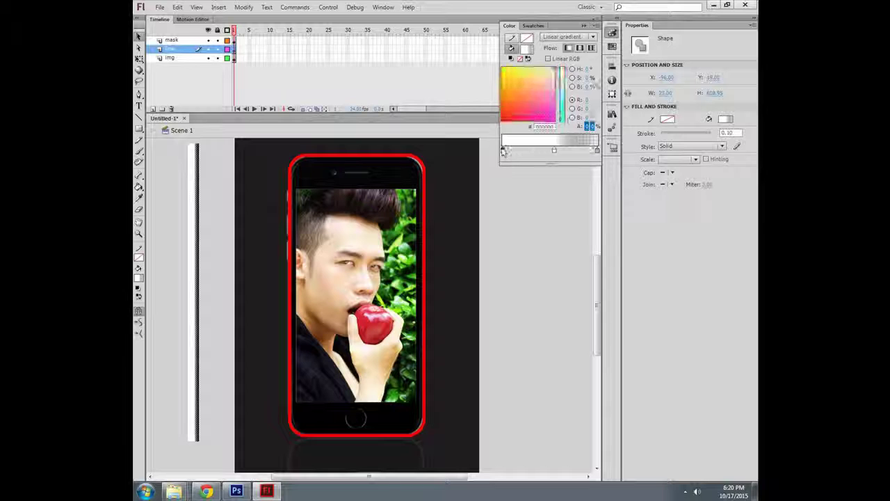
pyautogui.click(589, 99)
pyautogui.write('0')
pyautogui.press('Return')
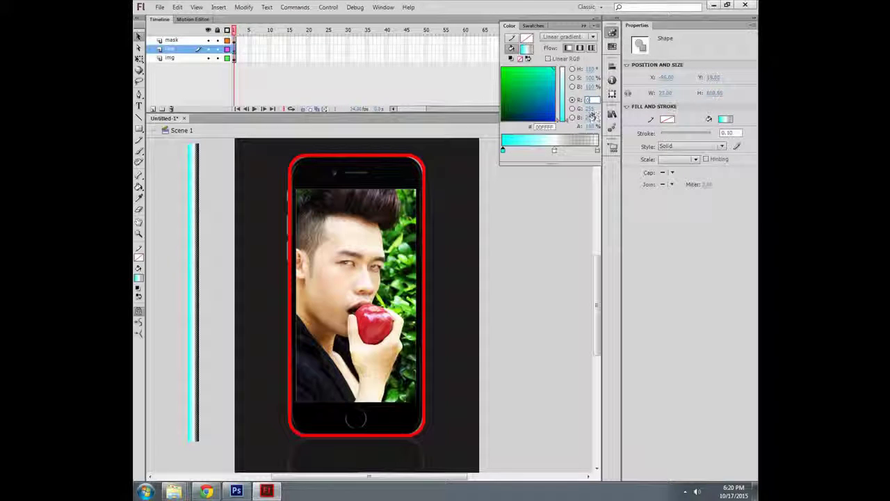
pyautogui.click(589, 108)
pyautogui.write('0')
pyautogui.press('Return')
pyautogui.write('0')
pyautogui.press('Return')
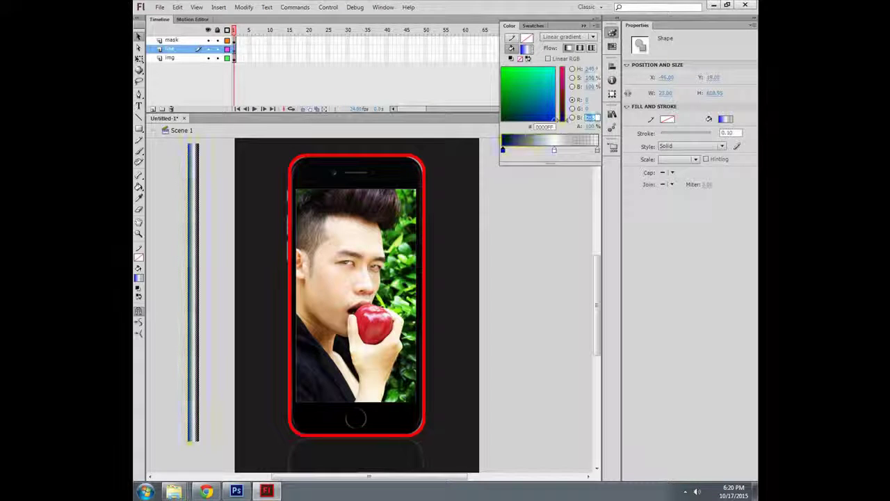
pyautogui.click(590, 126)
pyautogui.write('0')
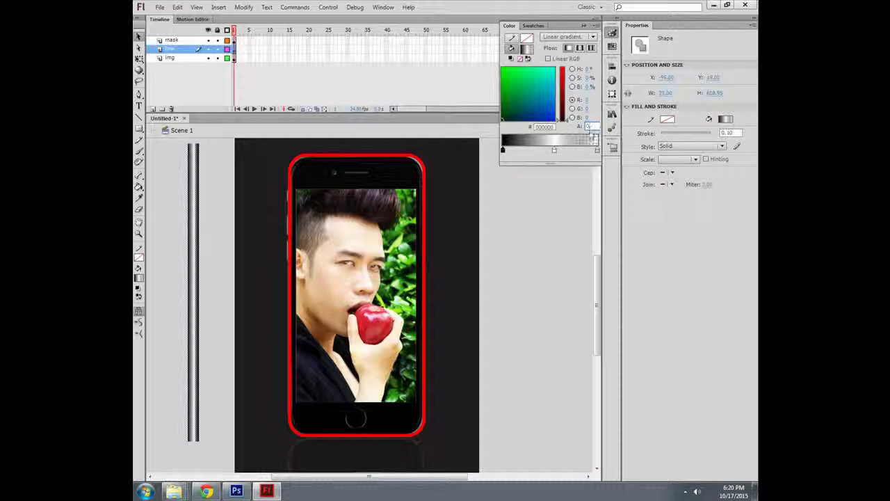
pyautogui.press('Return')
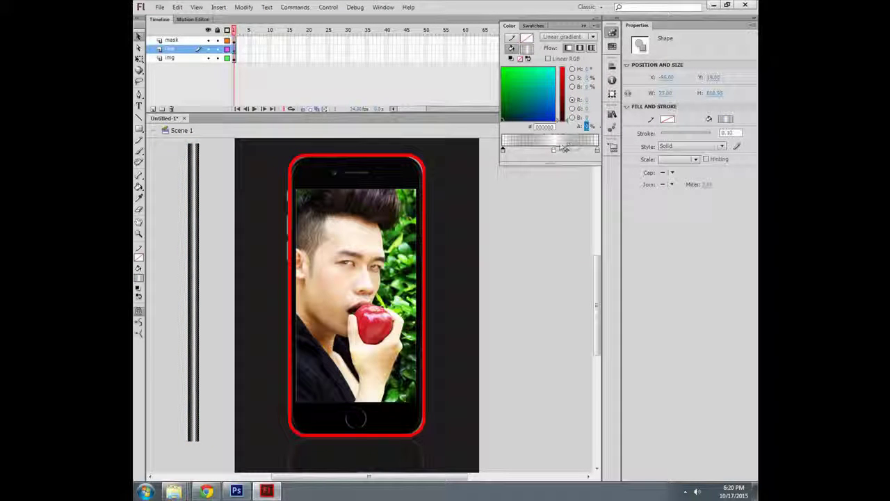
pyautogui.click(144, 42)
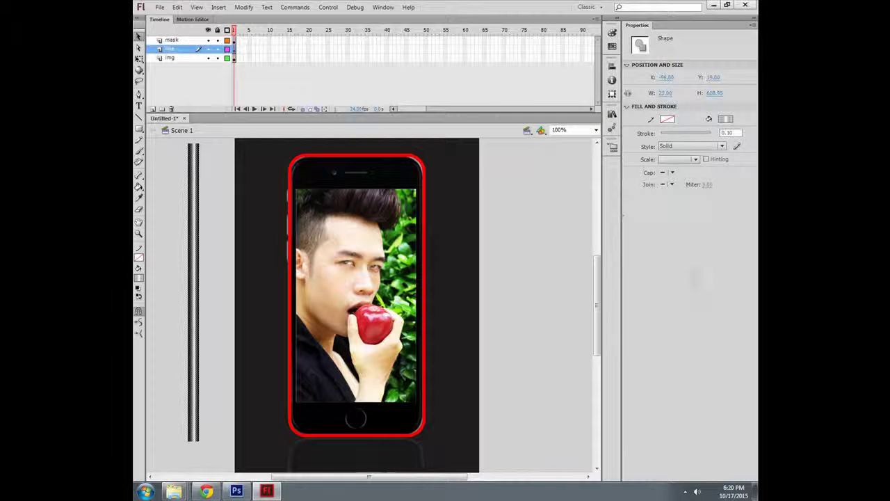
# - Rotate the gradient stripe about 45° and place it beyond the phone's upper-left corner
pyautogui.click(201, 254)
pyautogui.moveTo(204, 256); pyautogui.dragTo(219, 264)
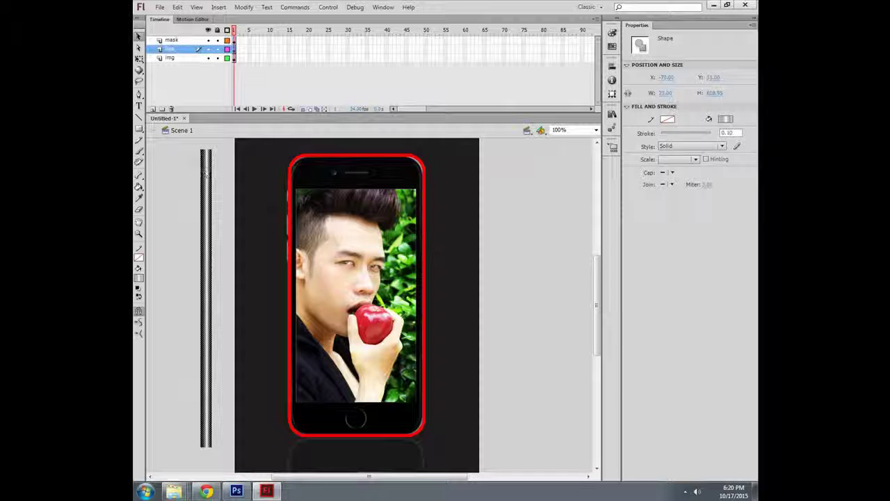
pyautogui.press('q')
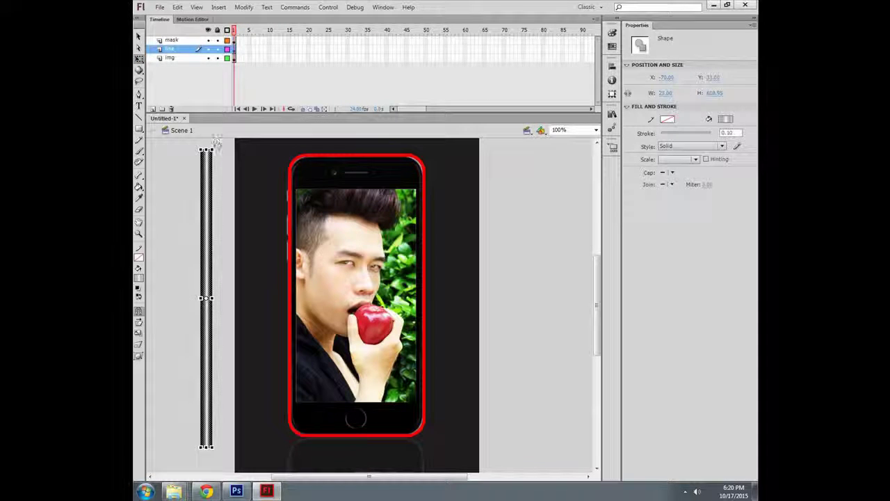
pyautogui.moveTo(215, 146)
pyautogui.mouseDown()
pyautogui.moveTo(293, 180)
pyautogui.moveTo(321, 205)
pyautogui.moveTo(322, 220)
pyautogui.moveTo(331, 153)
pyautogui.mouseUp()
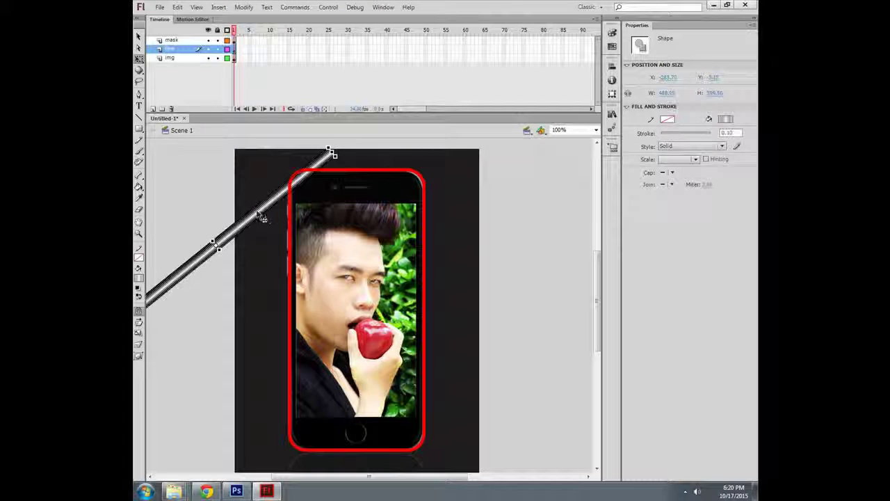
pyautogui.moveTo(263, 218); pyautogui.dragTo(328, 146)
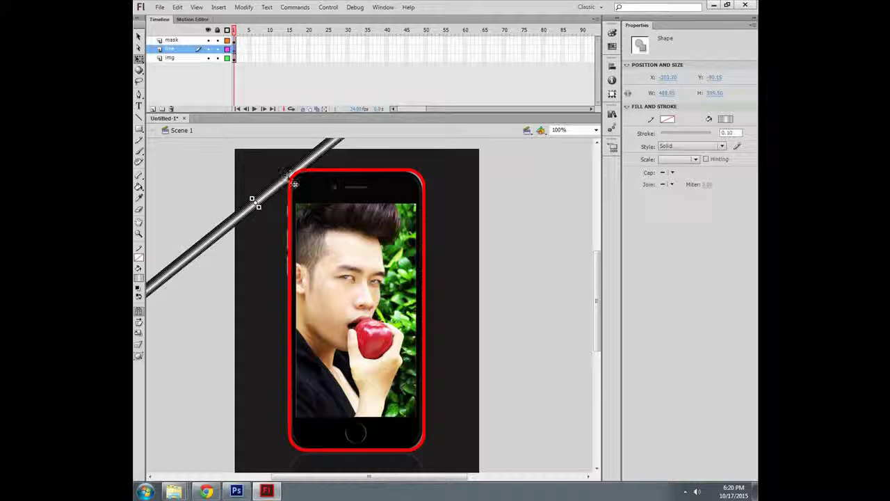
pyautogui.moveTo(296, 182); pyautogui.dragTo(285, 174)
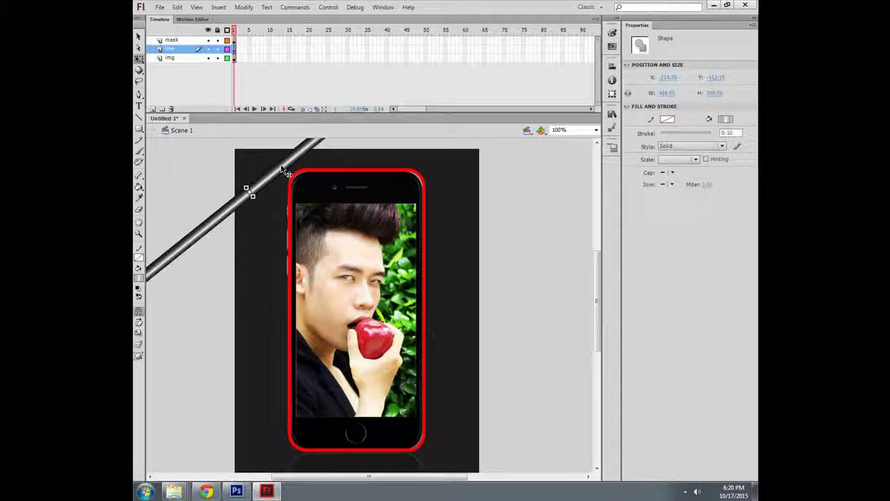
pyautogui.click(465, 50)
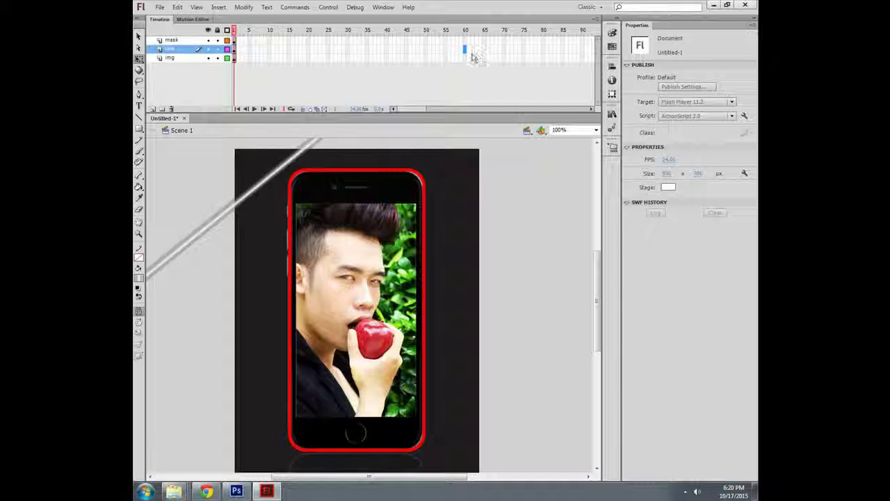
# - Add a frame-60 keyframe on line and extend the img and mask layers to frame 60
pyautogui.press('F6')
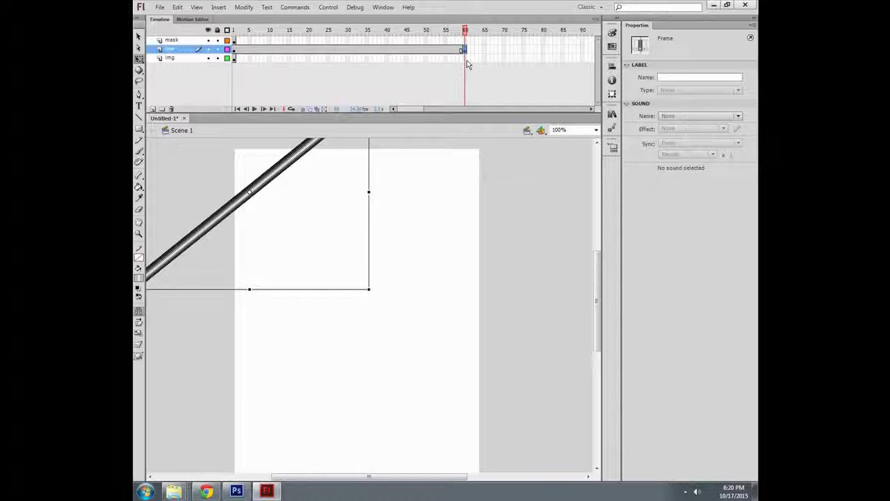
pyautogui.click(235, 52)
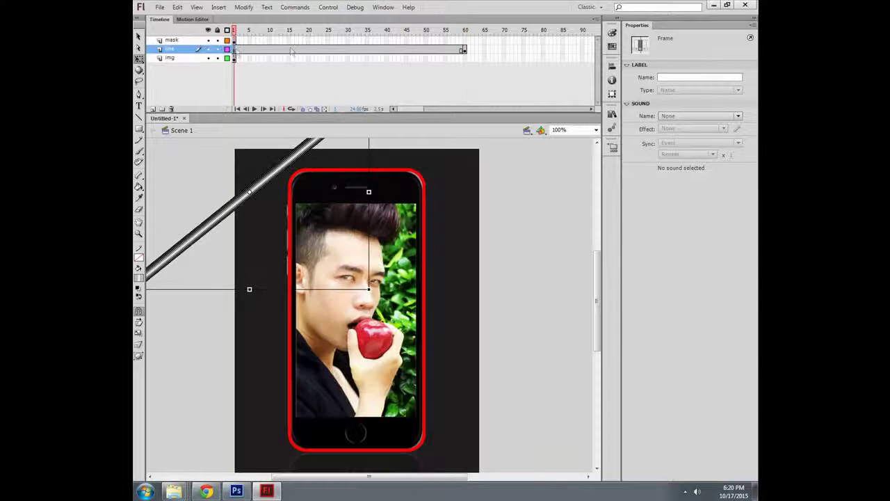
pyautogui.click(464, 50)
pyautogui.click(465, 58)
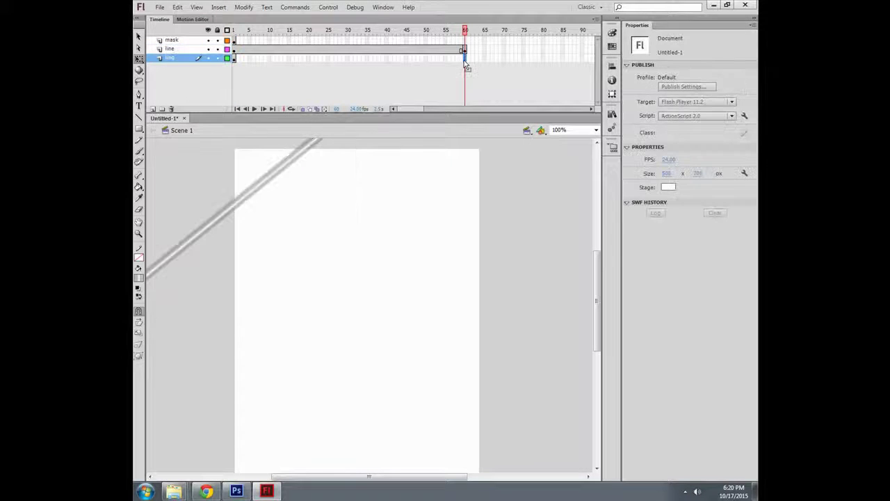
pyautogui.press('F5')
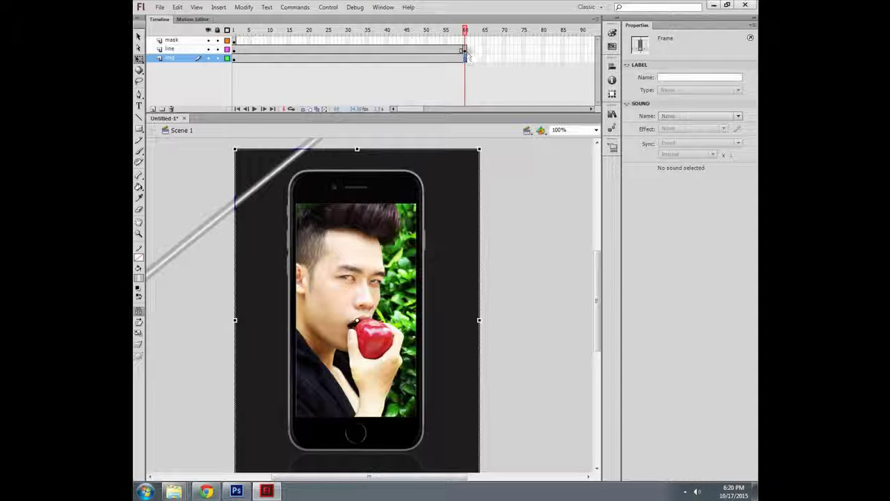
pyautogui.click(465, 41)
pyautogui.press('F5')
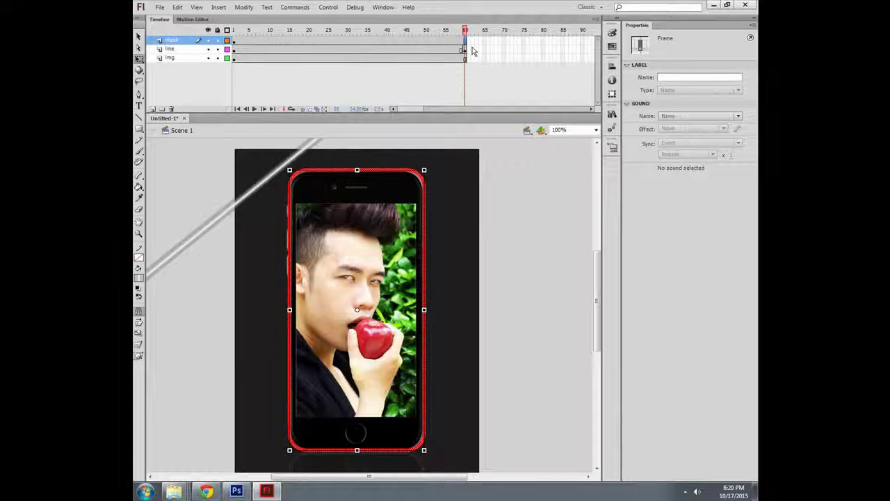
pyautogui.click(472, 50)
pyautogui.press('F6')
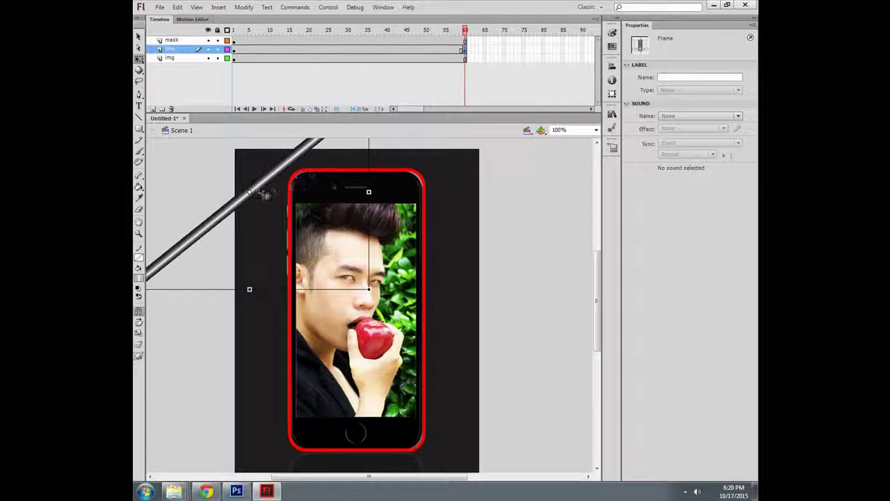
# - At frame 60, move the stripe past the phone's lower-right corner and create a classic tween
pyautogui.moveTo(261, 193)
pyautogui.mouseDown()
pyautogui.moveTo(435, 437)
pyautogui.moveTo(456, 452)
pyautogui.mouseUp()
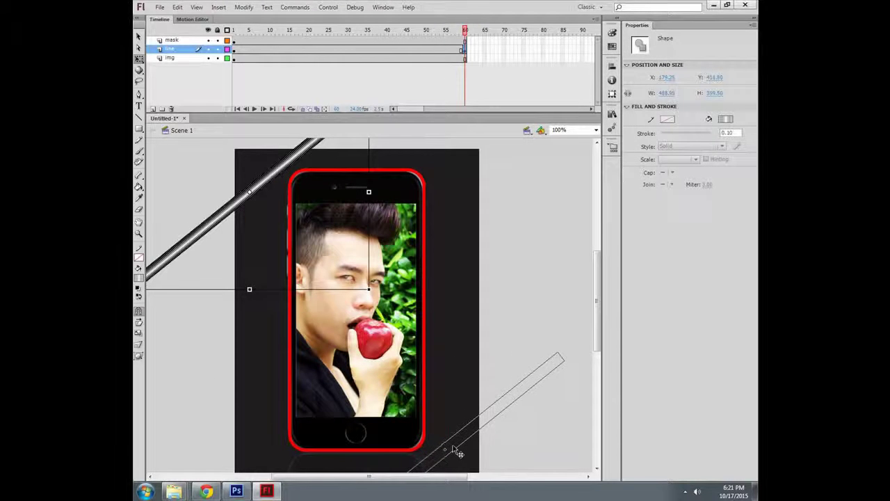
pyautogui.moveTo(457, 452); pyautogui.dragTo(471, 439)
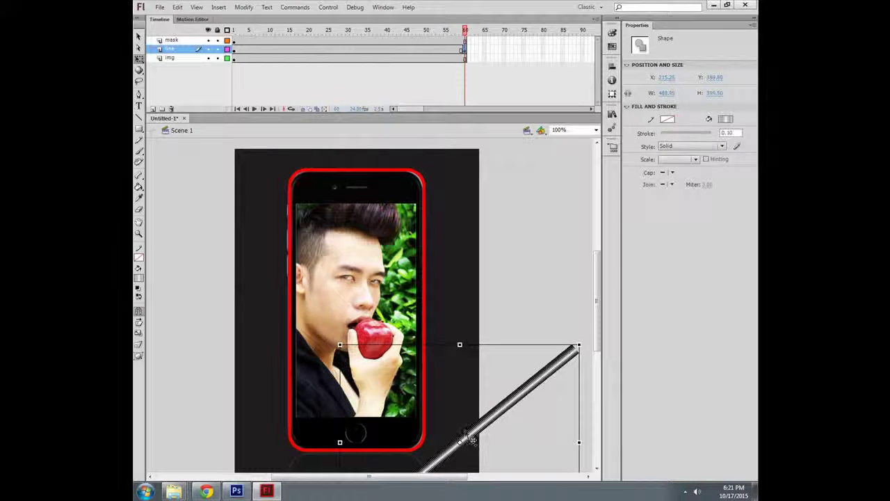
pyautogui.rightClick(290, 49)
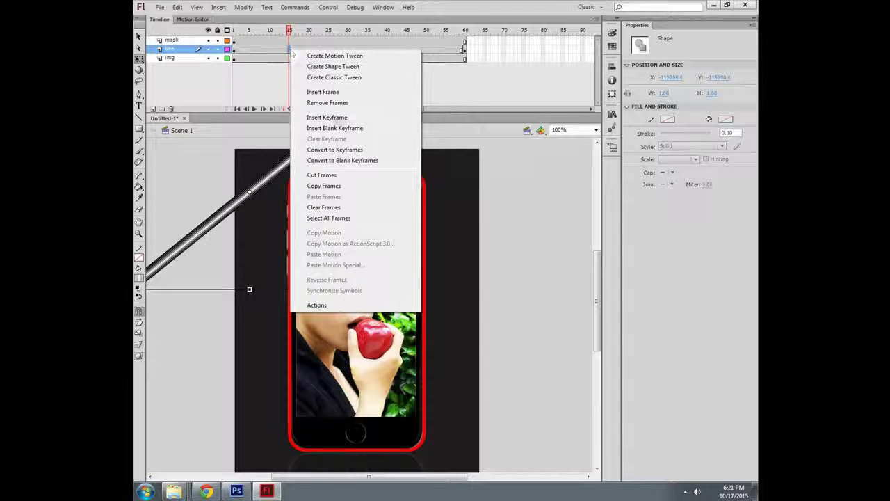
pyautogui.click(335, 77)
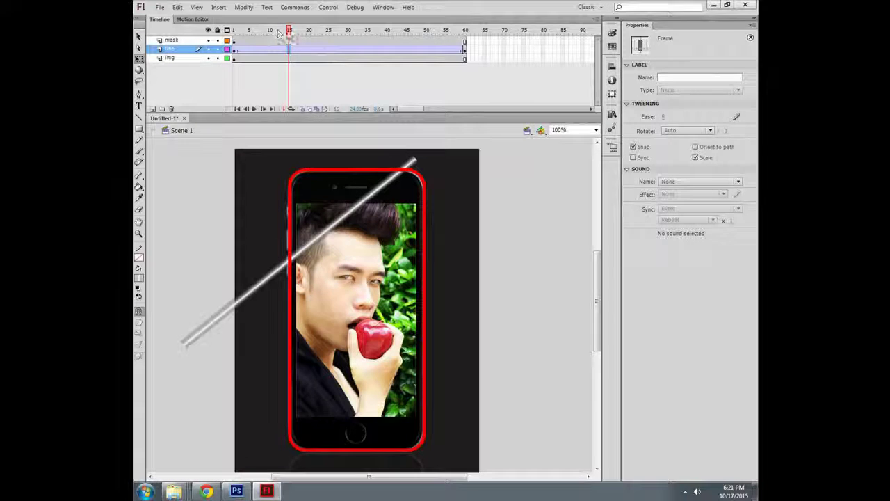
# - Scrub to frame 25 and play the animation to preview the diagonal sweep
pyautogui.moveTo(289, 31); pyautogui.dragTo(328, 38)
pyautogui.press('Return')
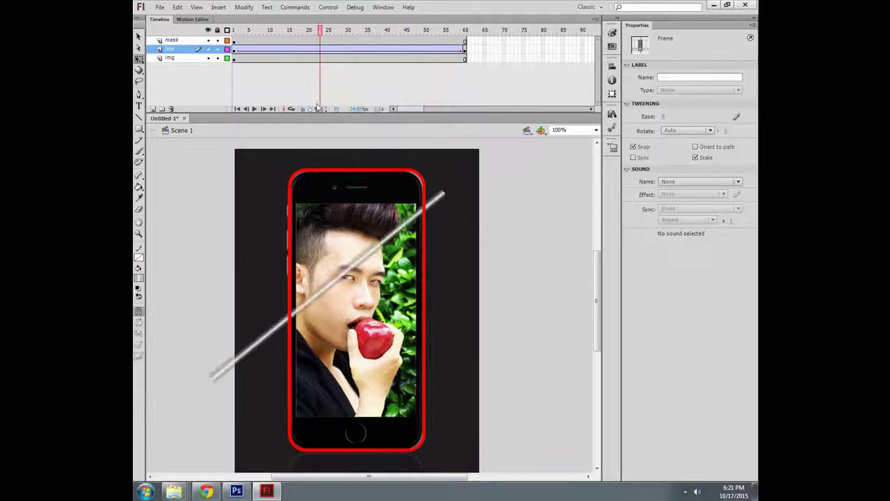
pyautogui.click(216, 68)
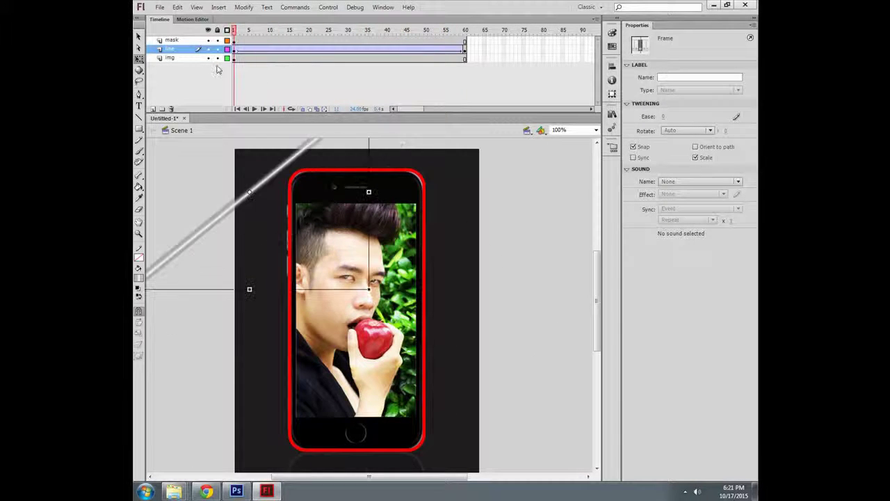
pyautogui.rightClick(175, 44)
pyautogui.click(198, 181)
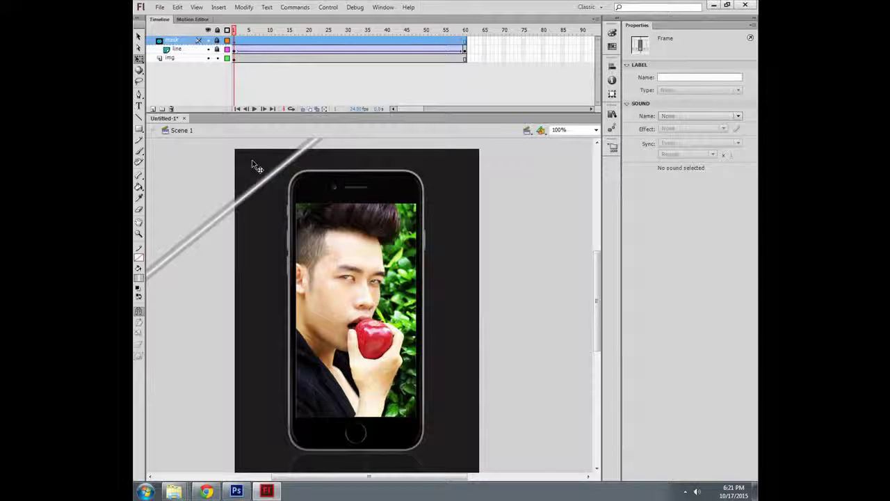
pyautogui.hotkey('ctrl', 'Return')
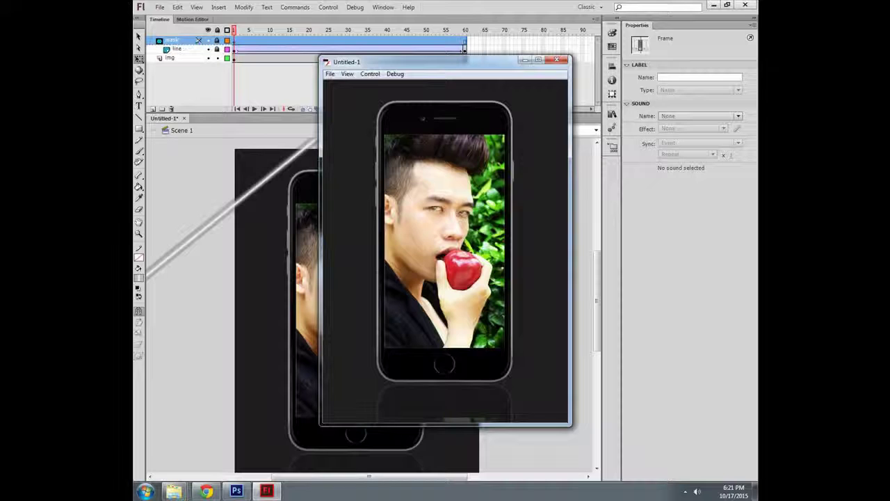
pyautogui.click(557, 60)
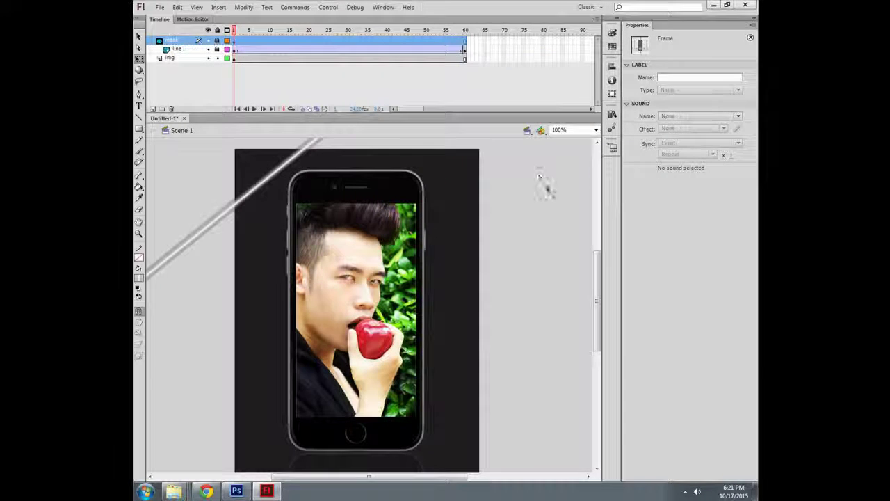
pyautogui.hotkey('ctrl', 'z')
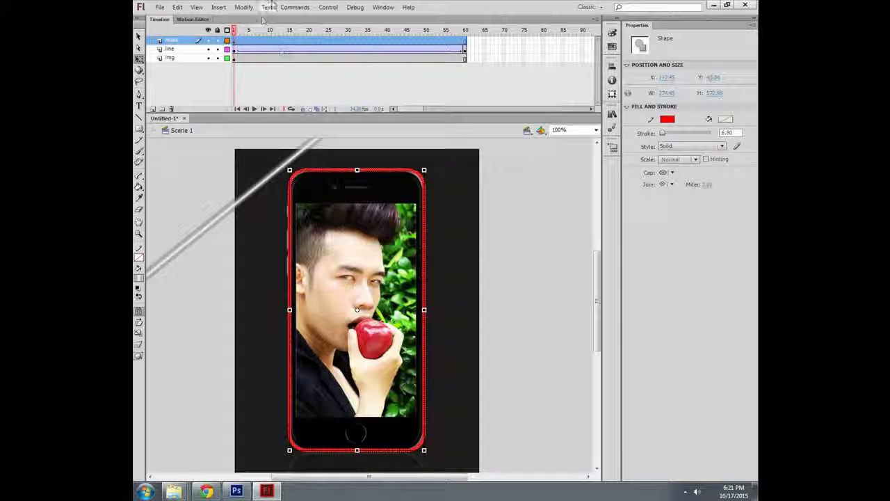
# - Convert the red phone outline to a filled shape with Modify > Shape > Convert Lines to Fills
pyautogui.click(242, 8)
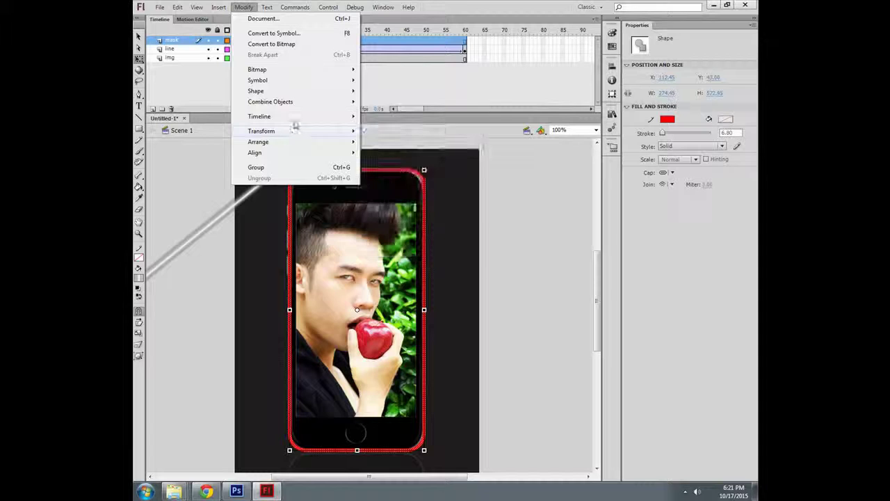
pyautogui.moveTo(261, 131)
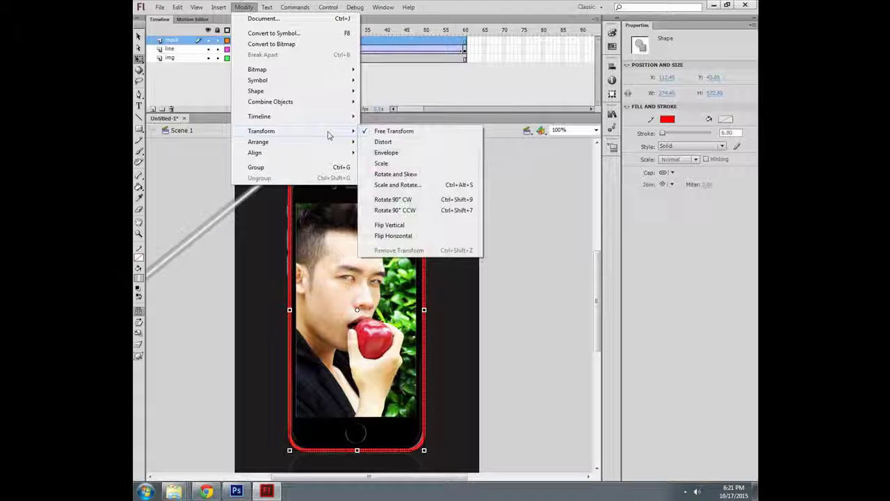
pyautogui.press('Escape')
pyautogui.press('Escape')
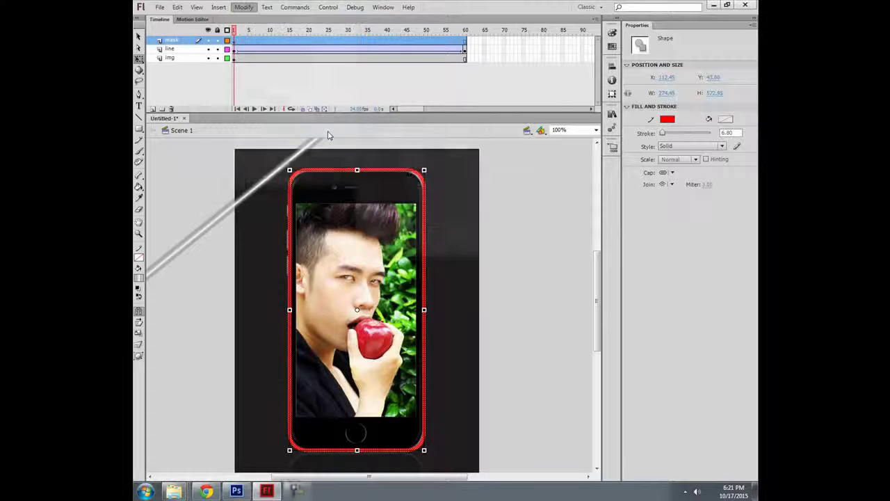
pyautogui.click(244, 7)
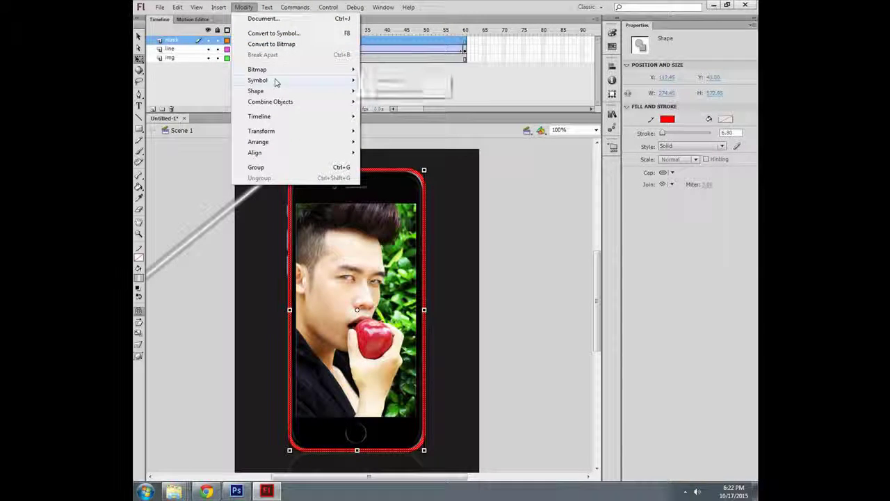
pyautogui.moveTo(256, 91)
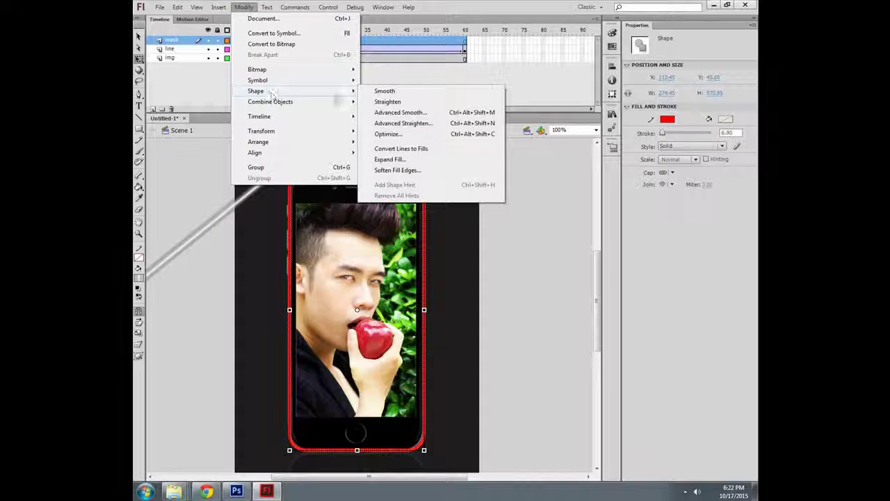
pyautogui.click(424, 151)
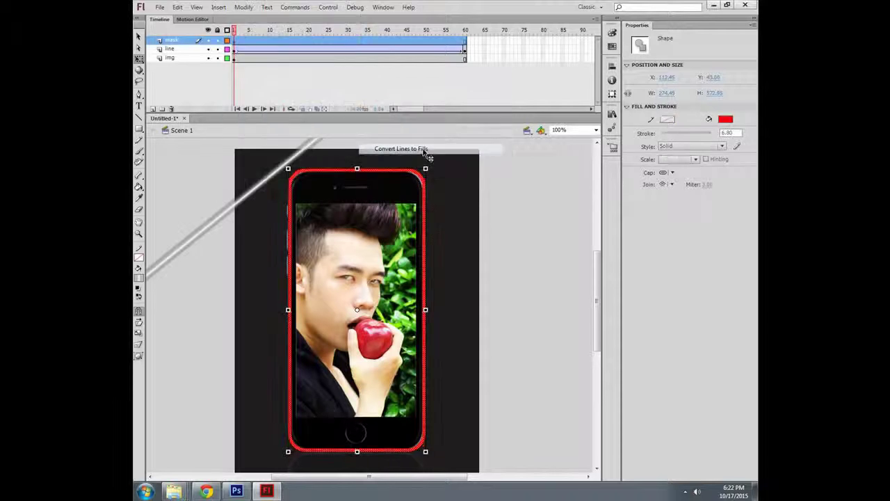
# - Make the red outline layer mask the stripe, test-play the sweep, then show the desktop
pyautogui.rightClick(178, 43)
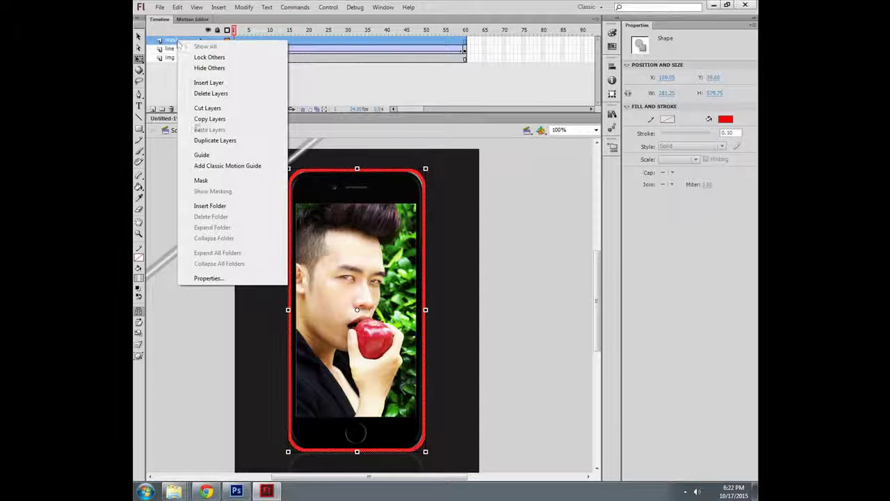
pyautogui.click(201, 181)
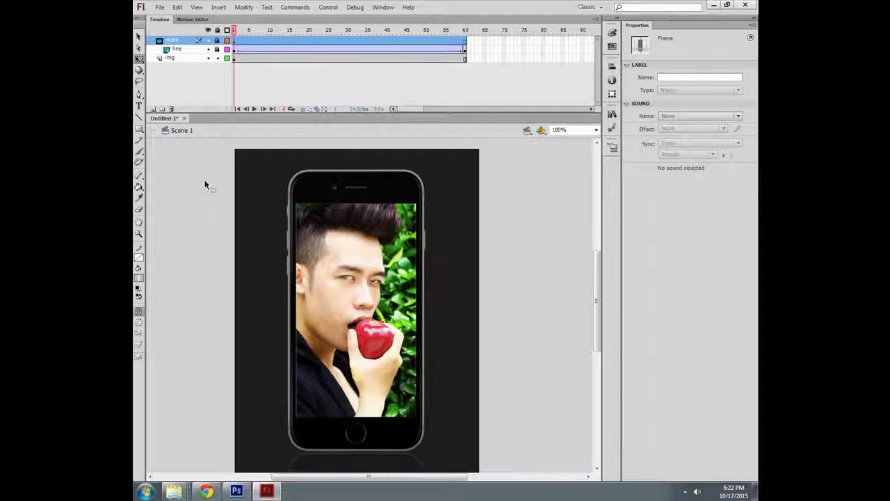
pyautogui.hotkey('ctrl', 'Return')
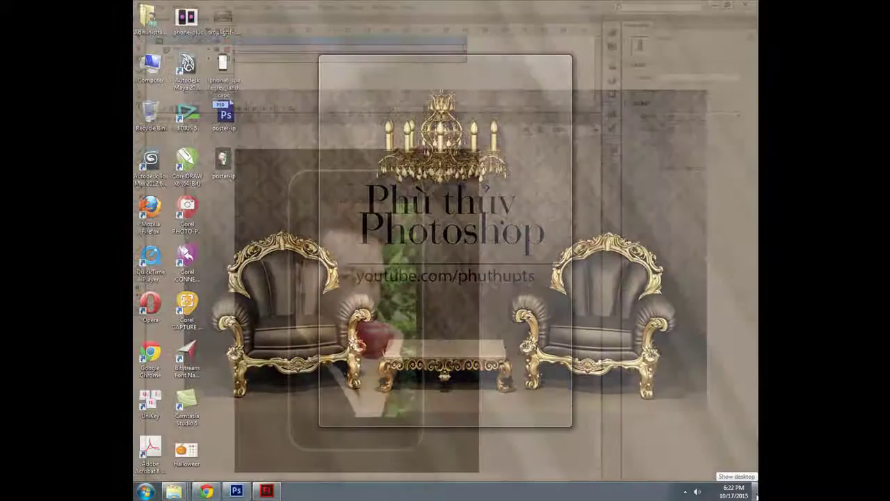
pyautogui.click(754, 491)
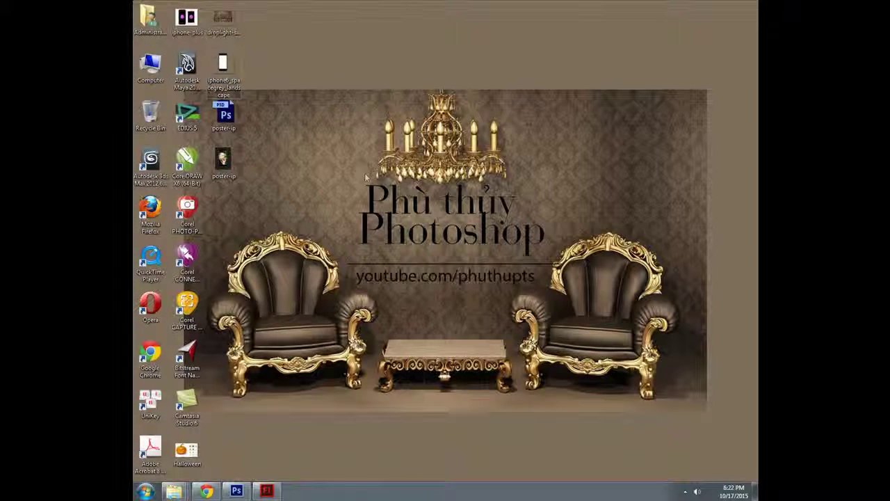
# - Restore Flash and its test movie of the masked phone sweep from the taskbar
pyautogui.click(267, 491)
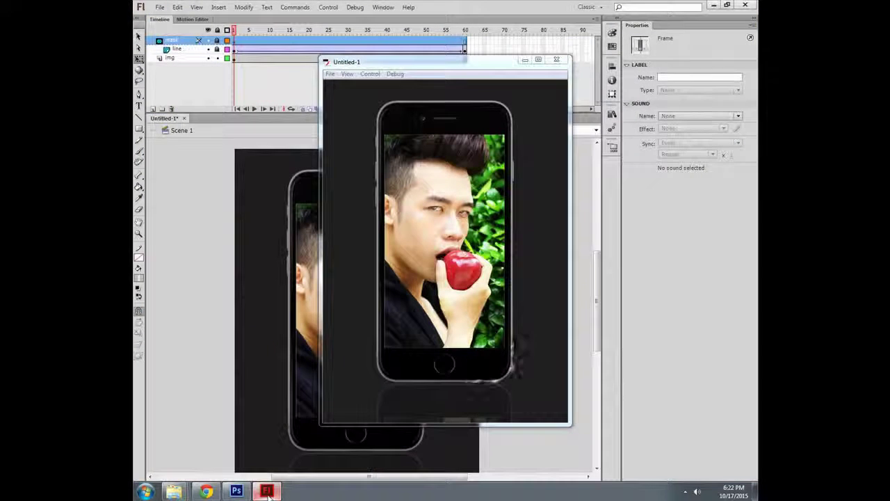